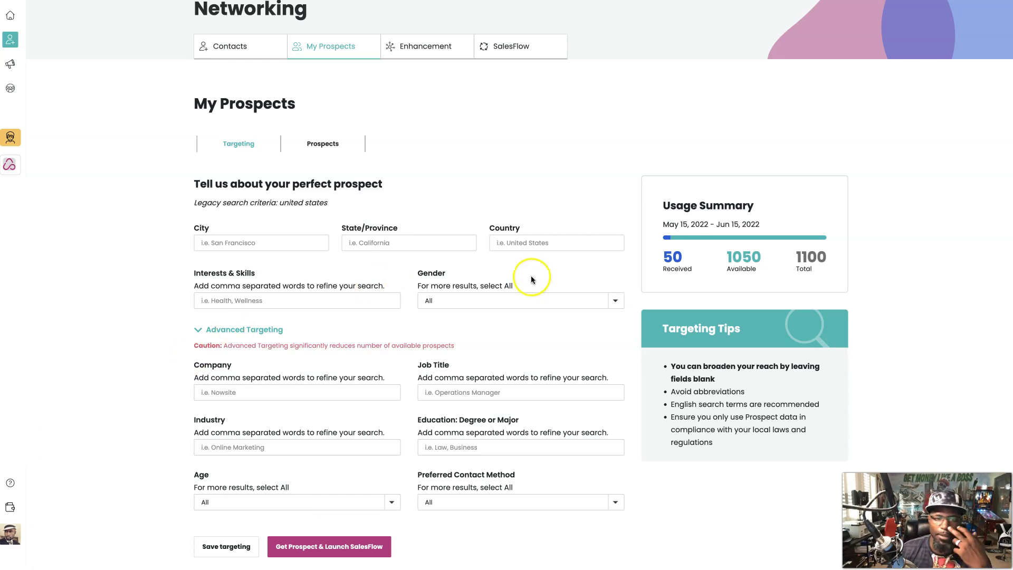
# Enter 'certified' in Job Title and pick 'Certified Personal Trainer' from the autocomplete list
pyautogui.click(455, 392)
pyautogui.click(449, 391)
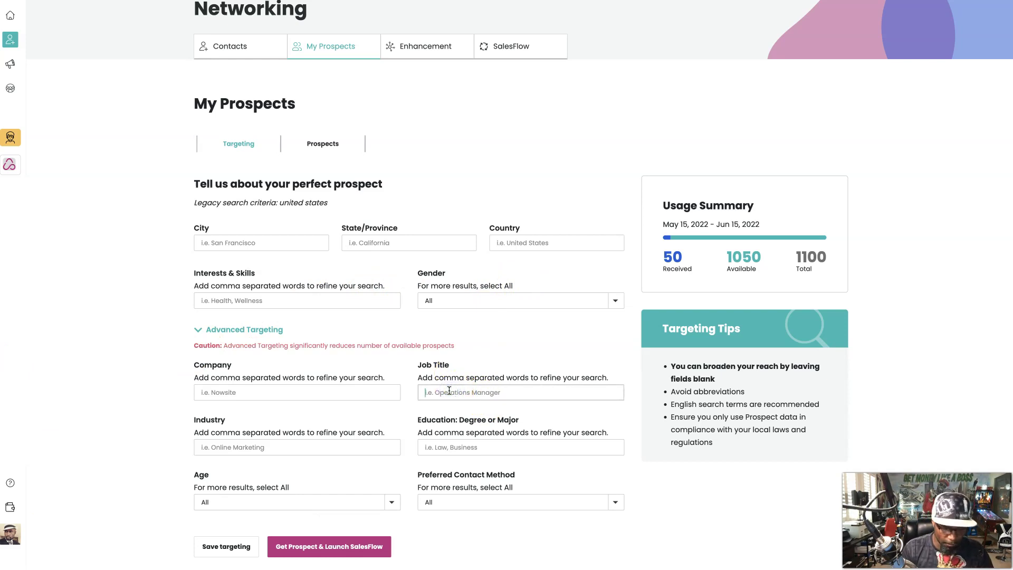
pyautogui.write('certifi')
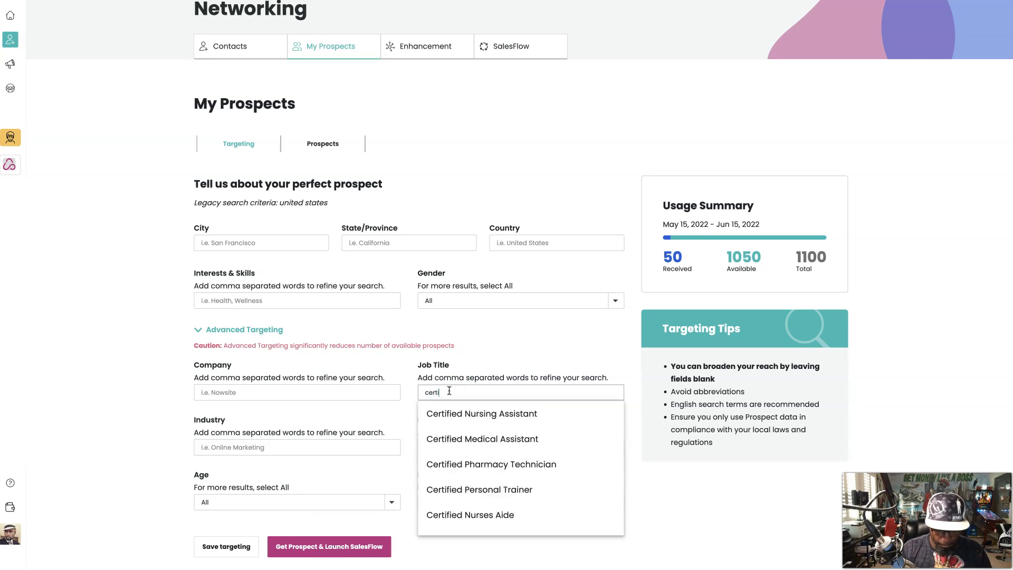
pyautogui.write('ed')
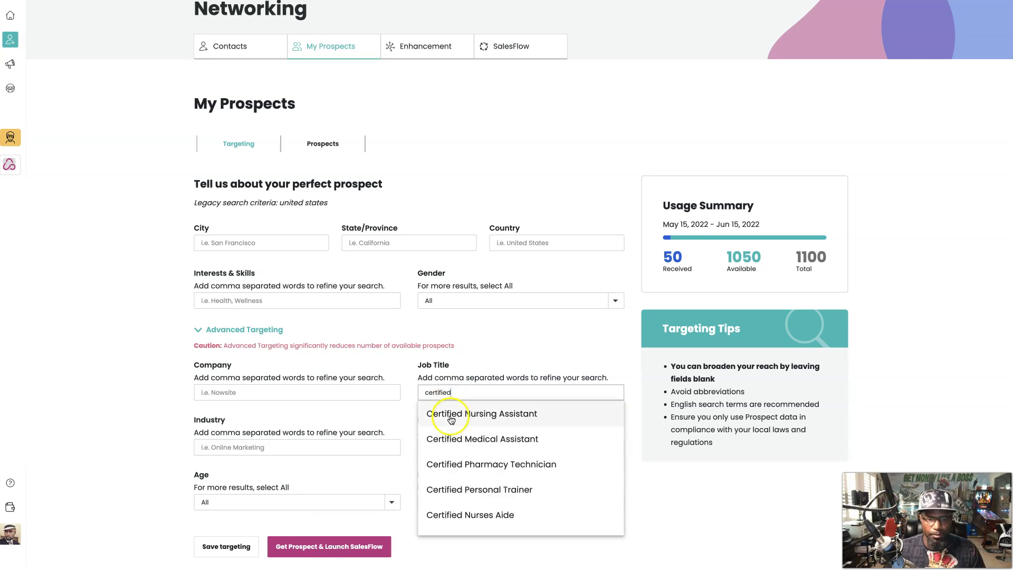
pyautogui.click(465, 489)
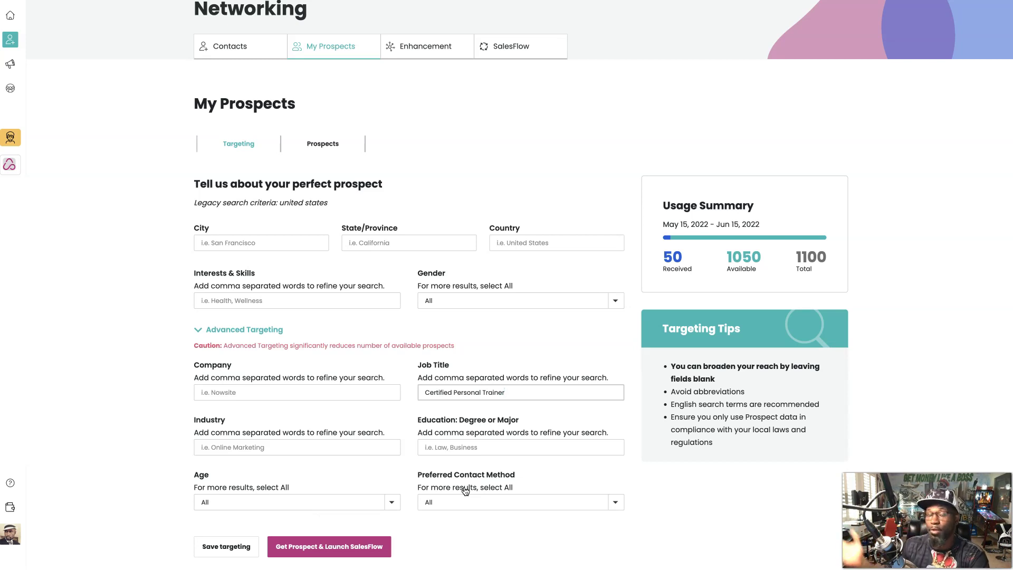
pyautogui.click(272, 515)
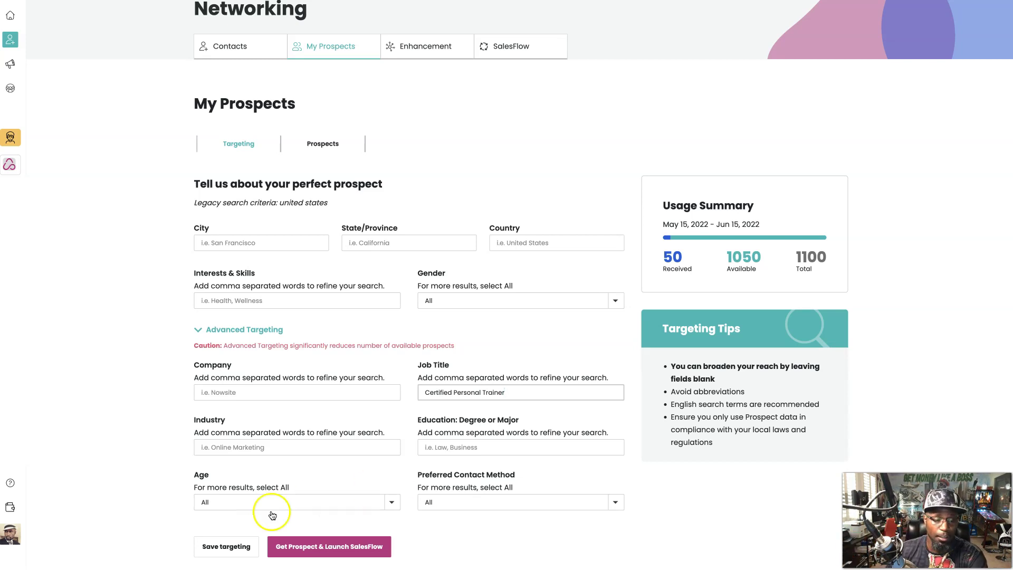
# Save the Certified Personal Trainer targeting, fetch a matching prospect and launch a SalesFlow for them
pyautogui.click(228, 555)
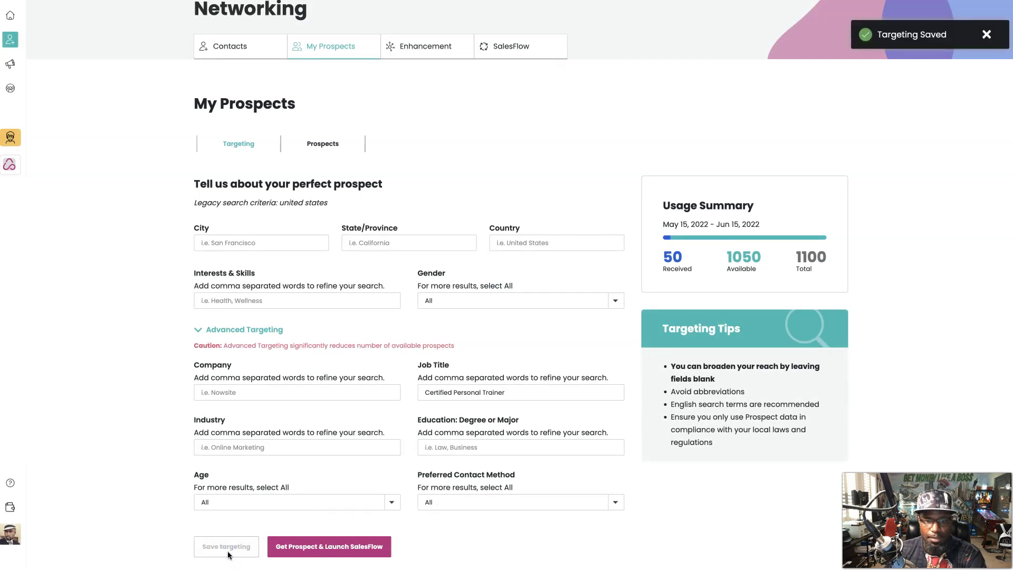
pyautogui.click(351, 548)
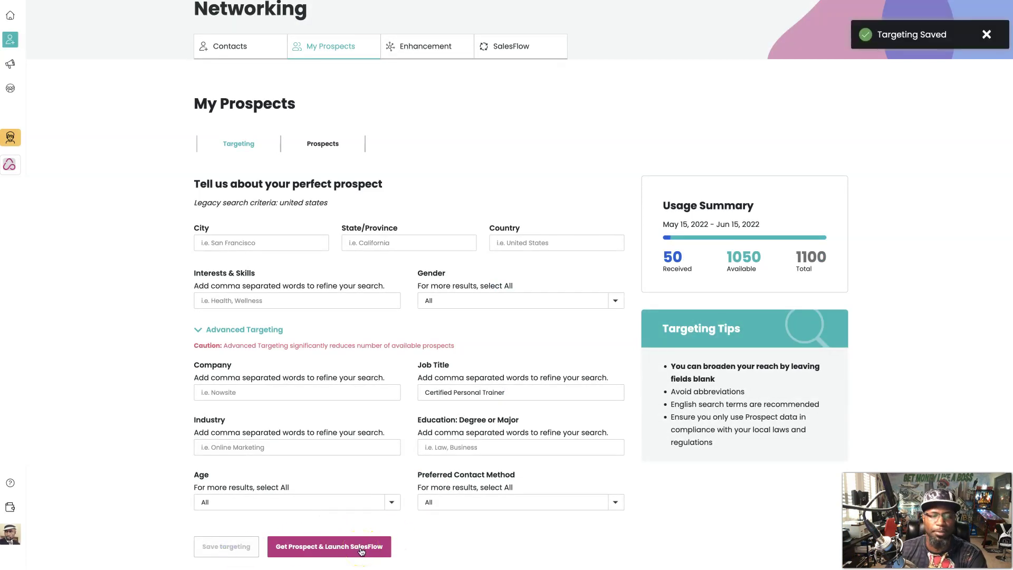
pyautogui.click(354, 550)
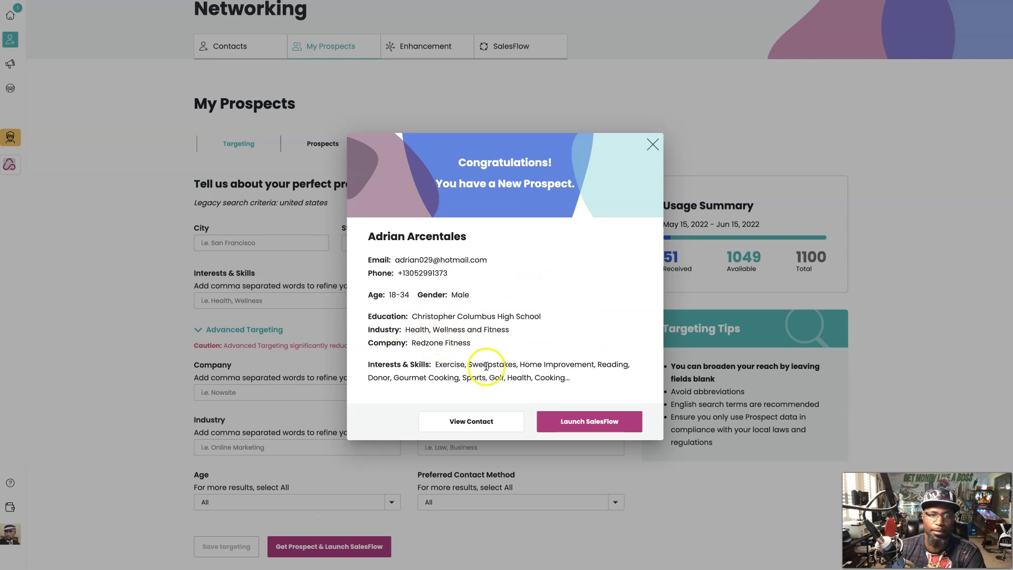
pyautogui.click(594, 419)
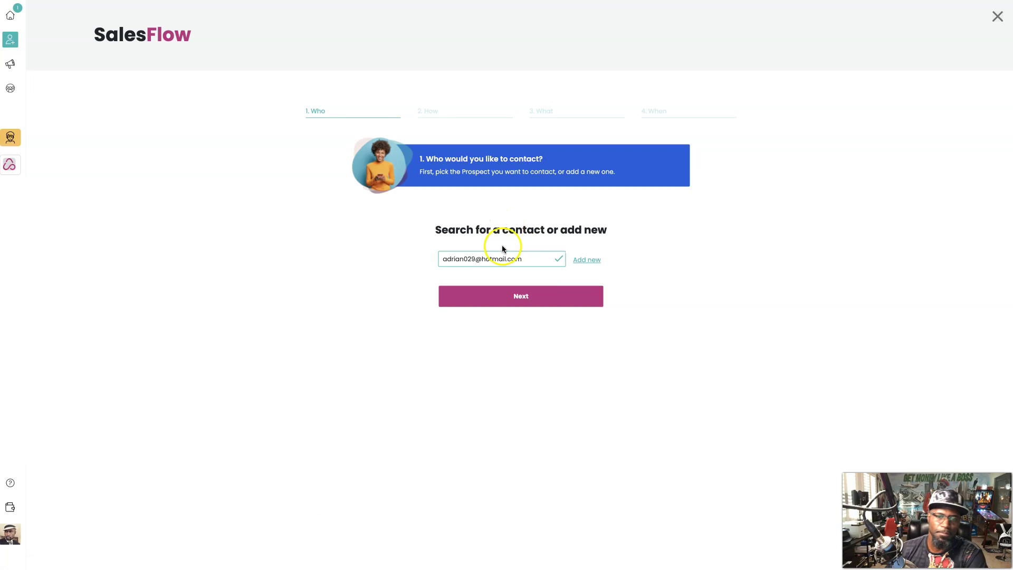
# Confirm the prospect and pick LinkedIn as the contact method
pyautogui.click(514, 295)
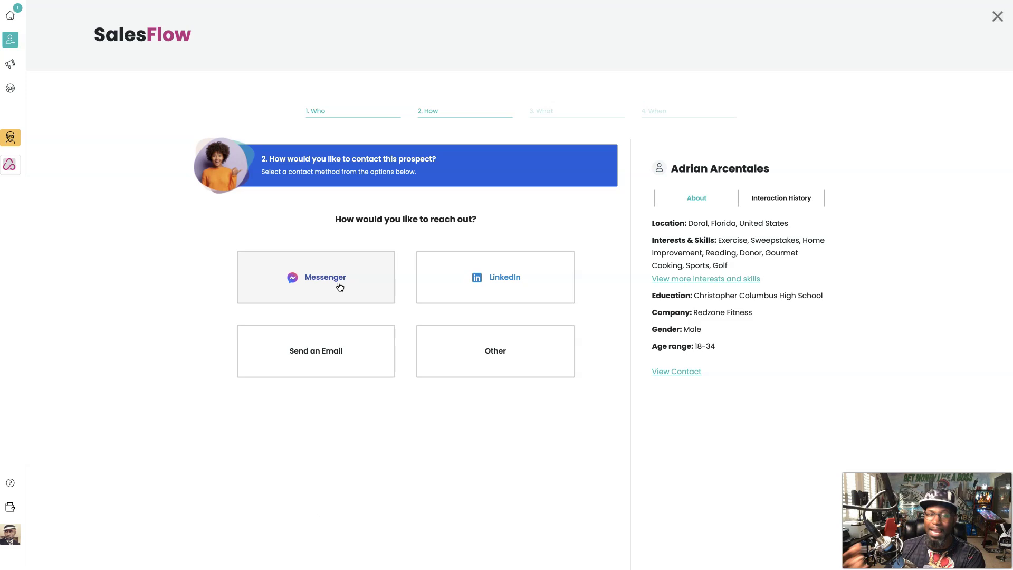
pyautogui.click(501, 283)
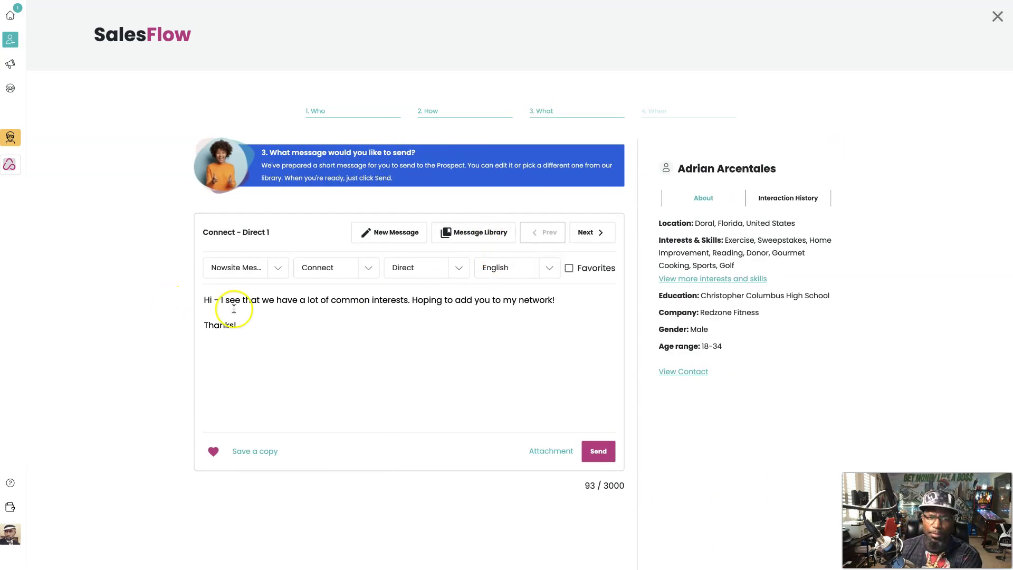
# Open the message library and scroll through the prepared messages
pyautogui.click(480, 236)
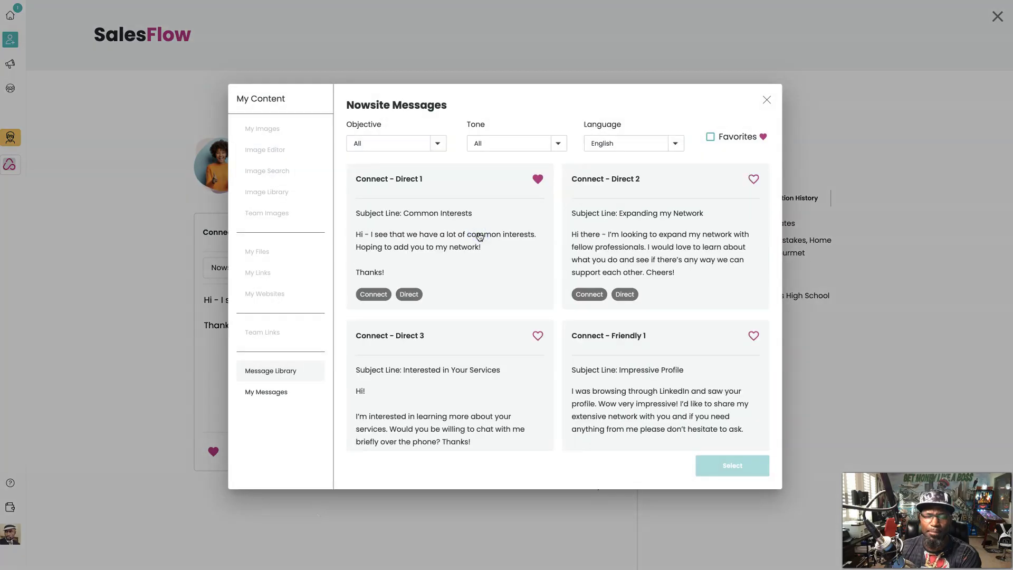
pyautogui.scroll(-2, 626, 317)
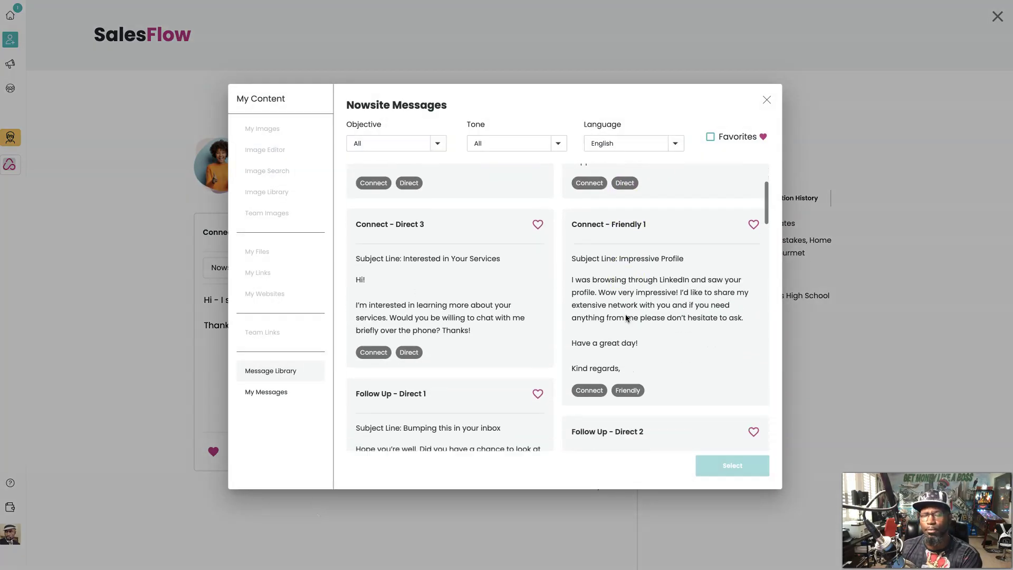
pyautogui.scroll(-2, 627, 317)
pyautogui.scroll(-1, 626, 317)
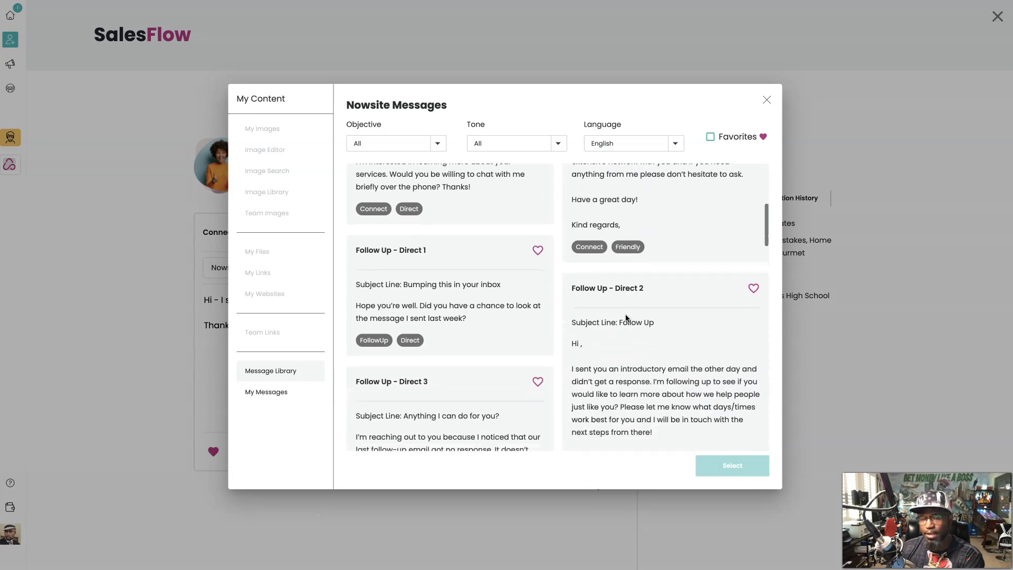
pyautogui.scroll(-1, 626, 317)
pyautogui.scroll(-2, 626, 318)
pyautogui.scroll(-2, 626, 317)
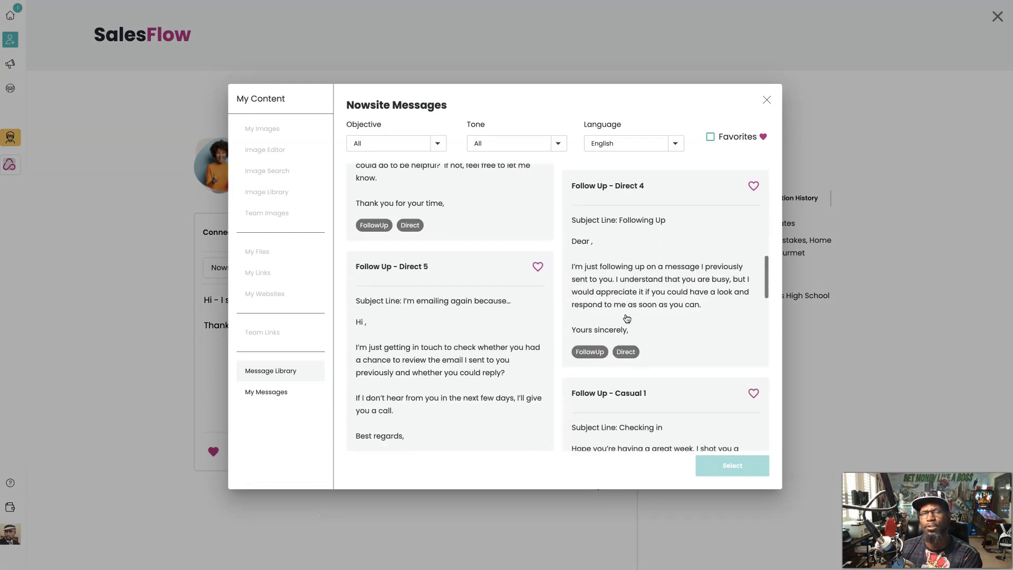
pyautogui.scroll(-2, 627, 317)
pyautogui.scroll(-2, 627, 317)
pyautogui.scroll(-2, 626, 317)
pyautogui.scroll(-2, 626, 318)
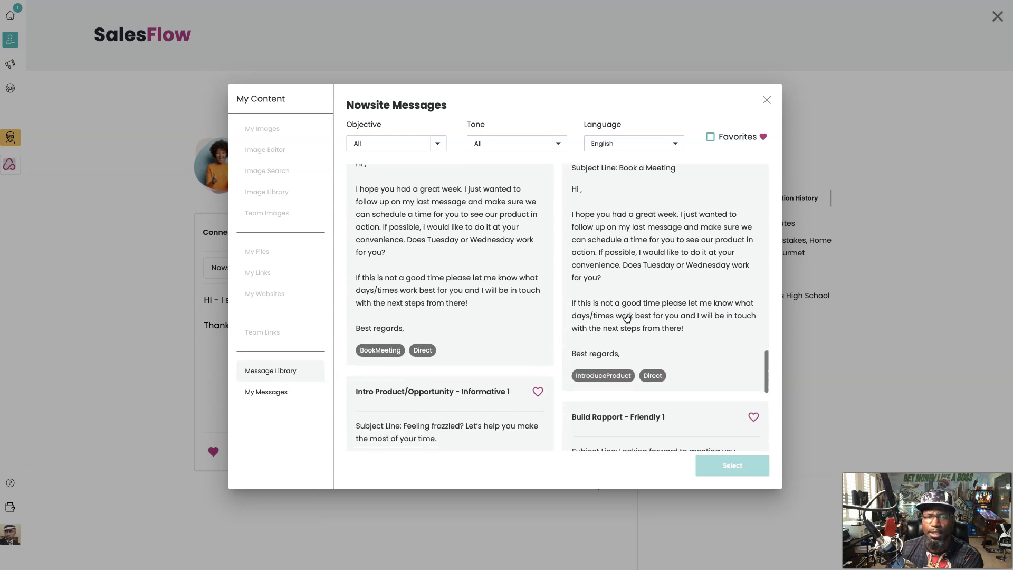
pyautogui.scroll(-2, 627, 318)
pyautogui.scroll(-2, 627, 317)
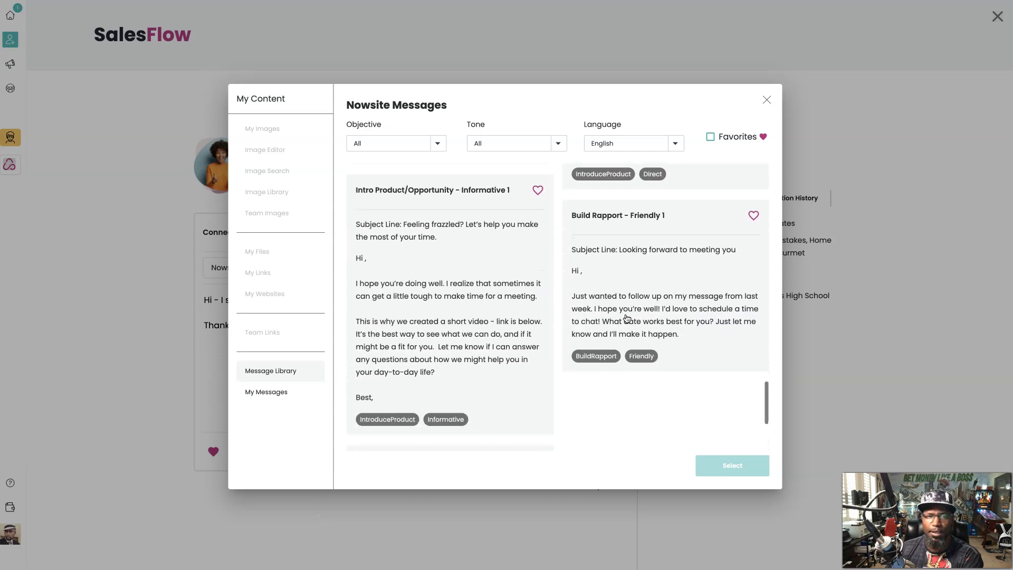
# Check the objective and tone filters, then load the saved Introduction message into the composer
pyautogui.click(438, 143)
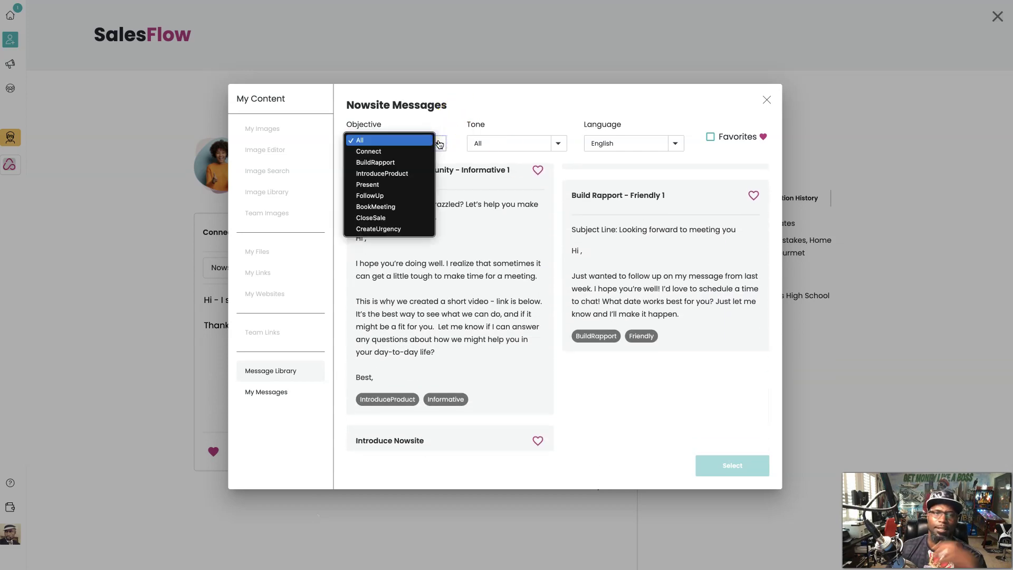
pyautogui.click(572, 148)
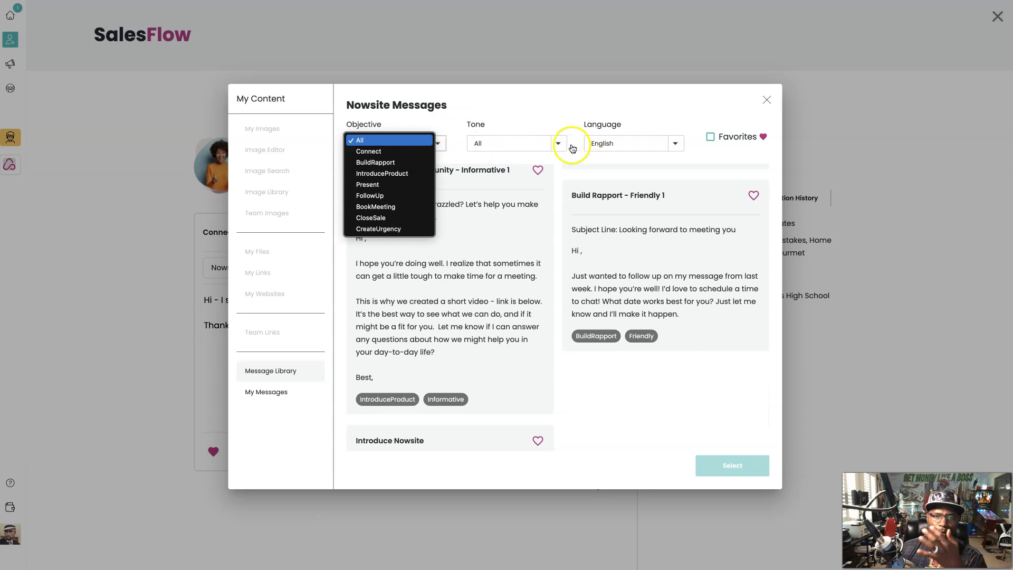
pyautogui.click(558, 147)
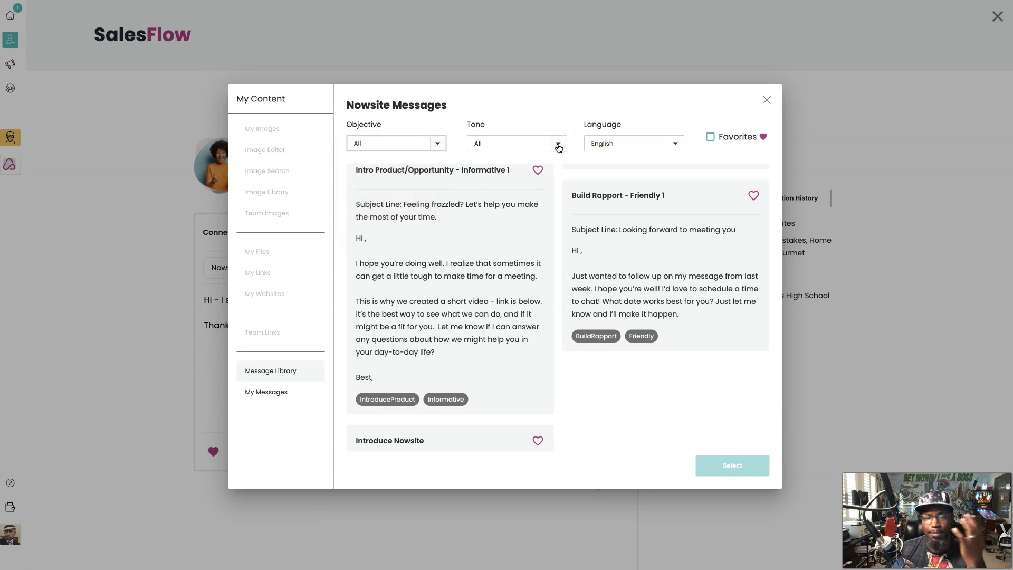
pyautogui.click(558, 147)
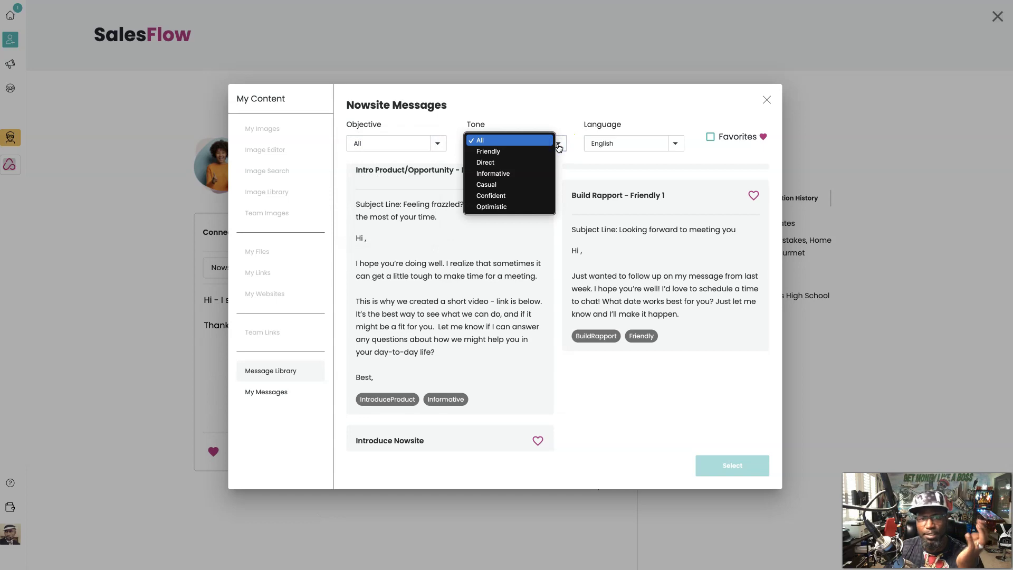
pyautogui.click(274, 397)
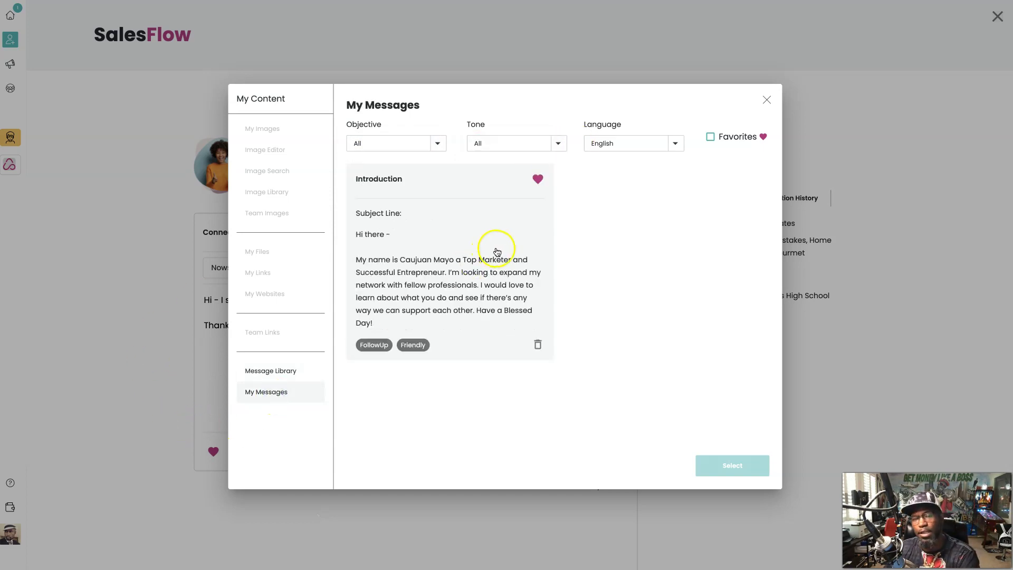
pyautogui.click(496, 251)
pyautogui.click(734, 465)
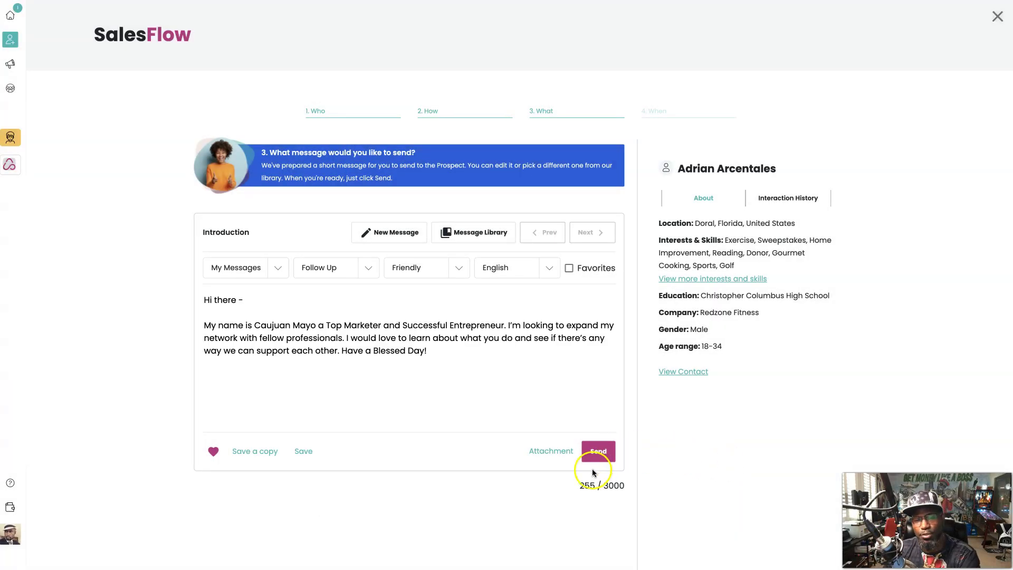
# Attach the My Opportunities link to the Introduction message and send it for LinkedIn
pyautogui.click(527, 457)
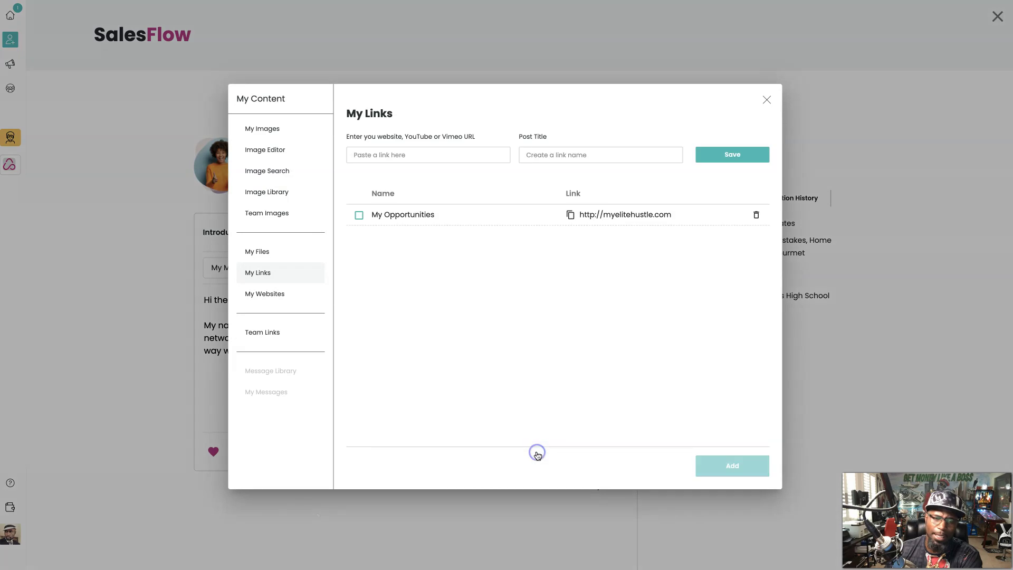
pyautogui.click(359, 215)
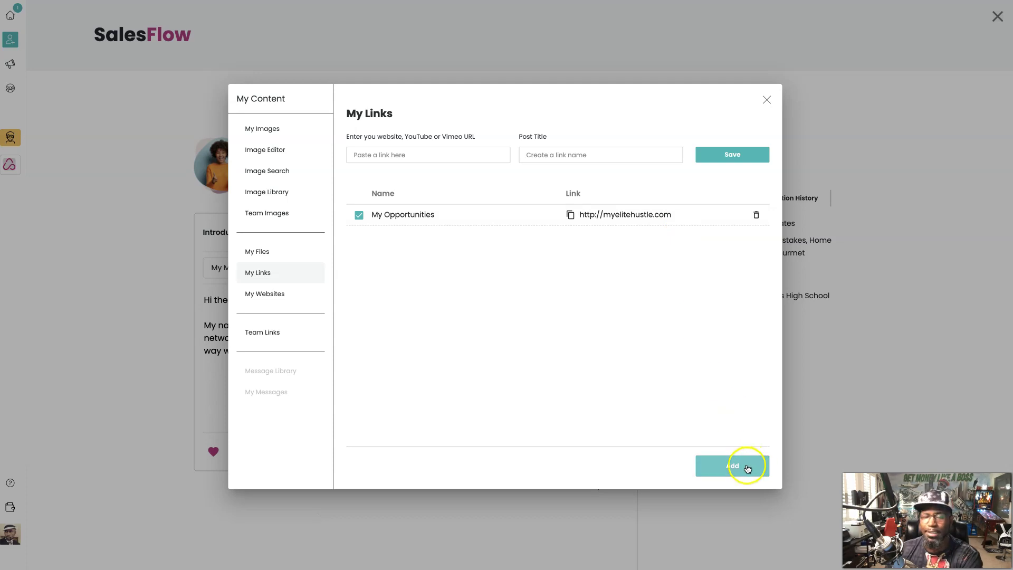
pyautogui.click(746, 467)
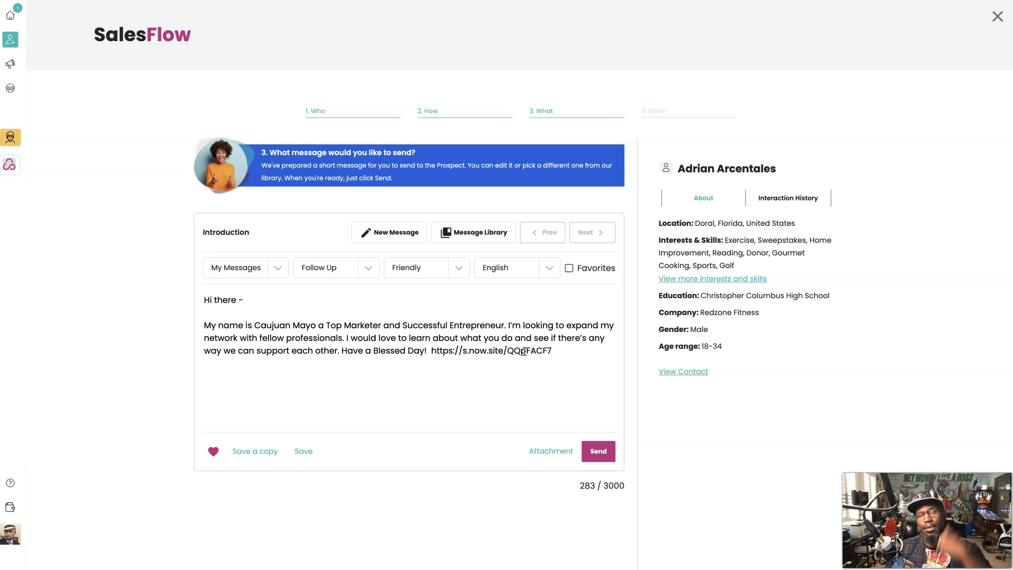
pyautogui.click(600, 454)
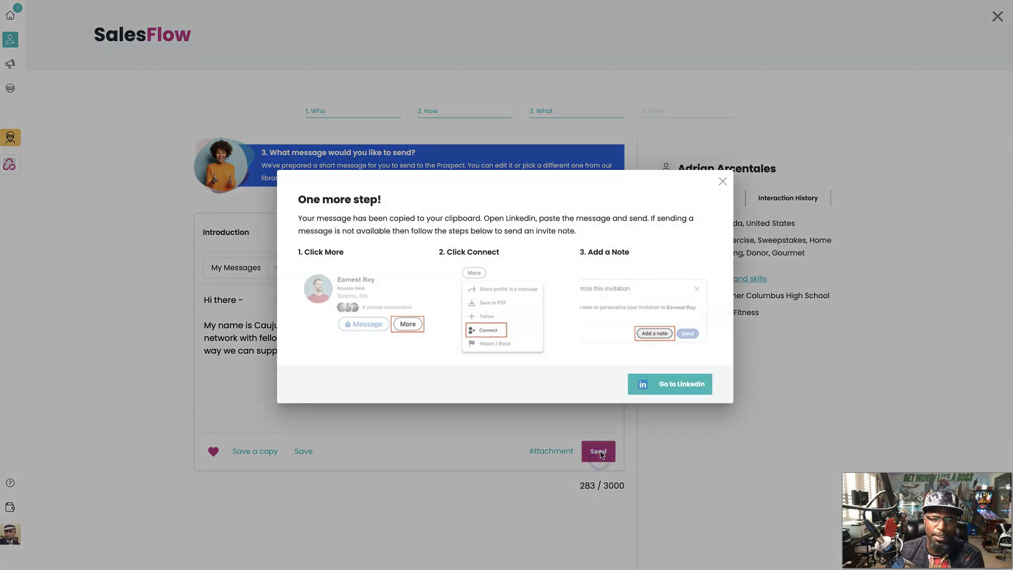
# Send the Red Zone Fitness trainer a LinkedIn connection request with the pasted Introduction note
pyautogui.click(694, 385)
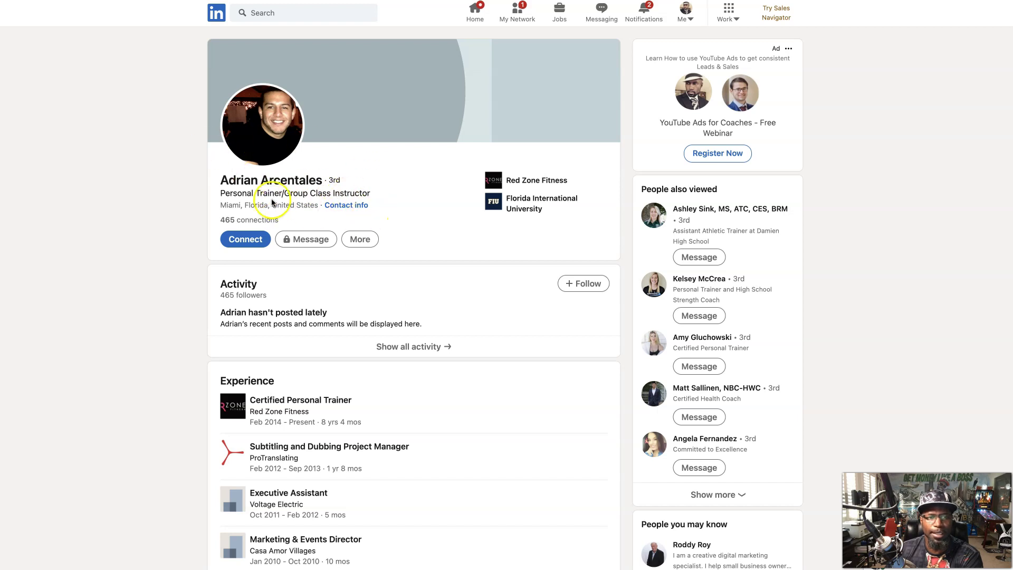
pyautogui.click(246, 239)
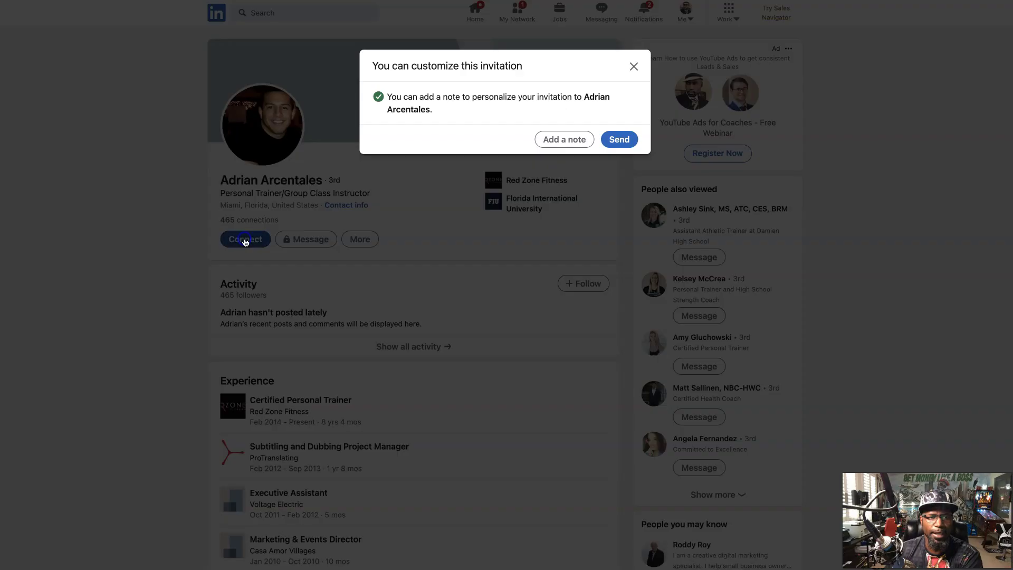
pyautogui.click(574, 139)
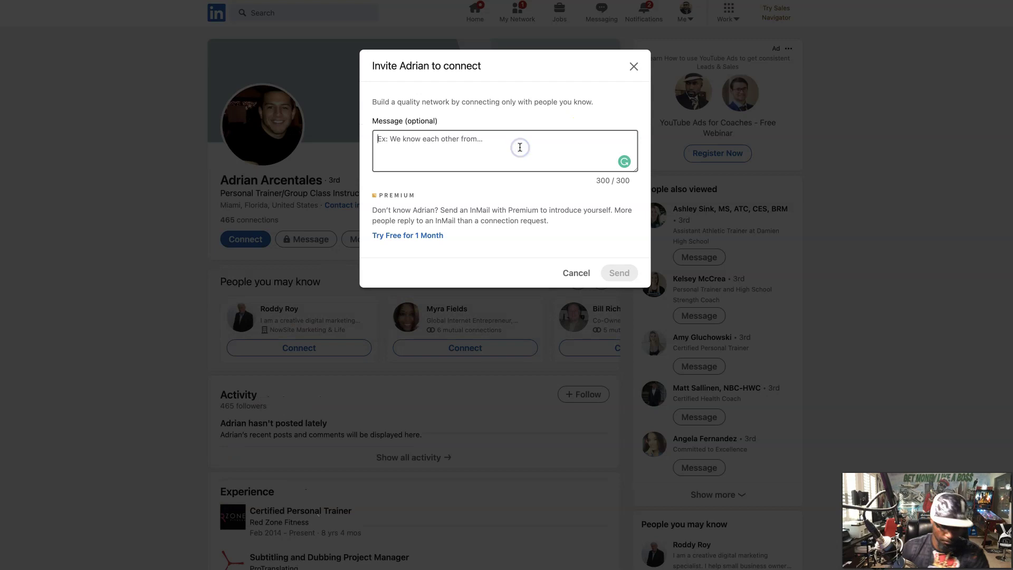
pyautogui.hotkey('ctrl', 'v')
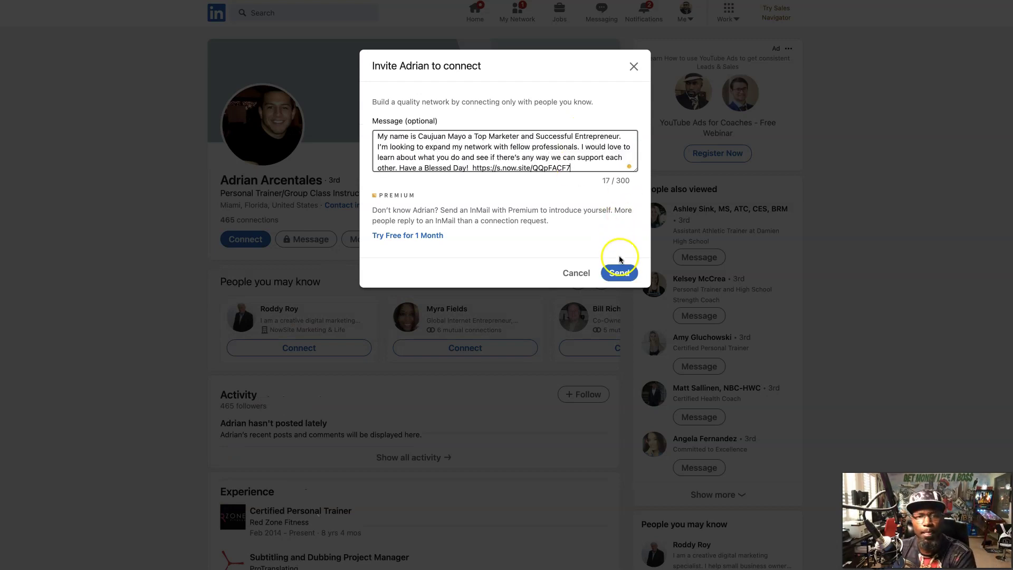
pyautogui.click(618, 273)
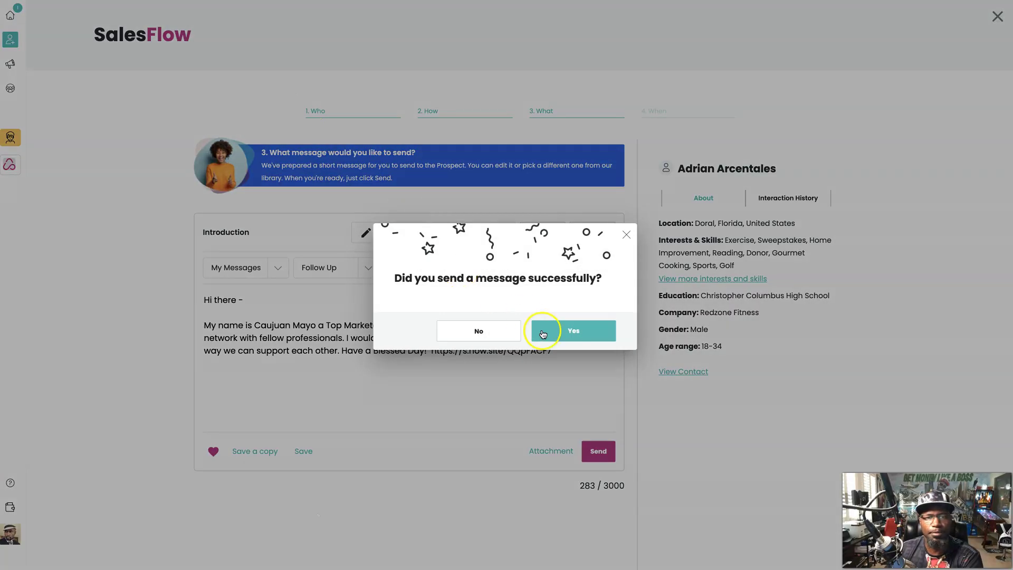
# Confirm the send and book a June 2 Follow Up reminder noted 'Personal Trainer'
pyautogui.click(567, 334)
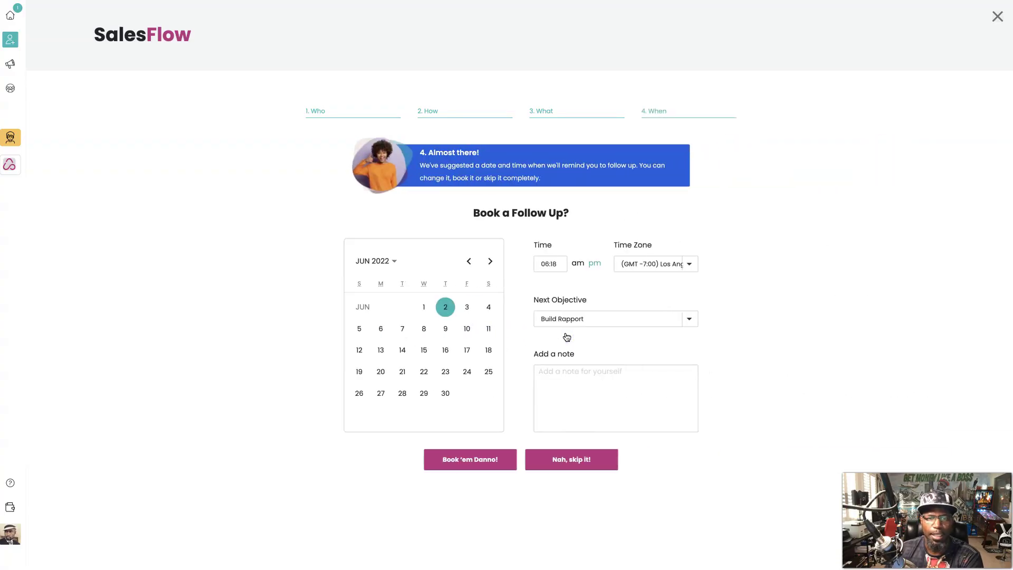
pyautogui.click(588, 318)
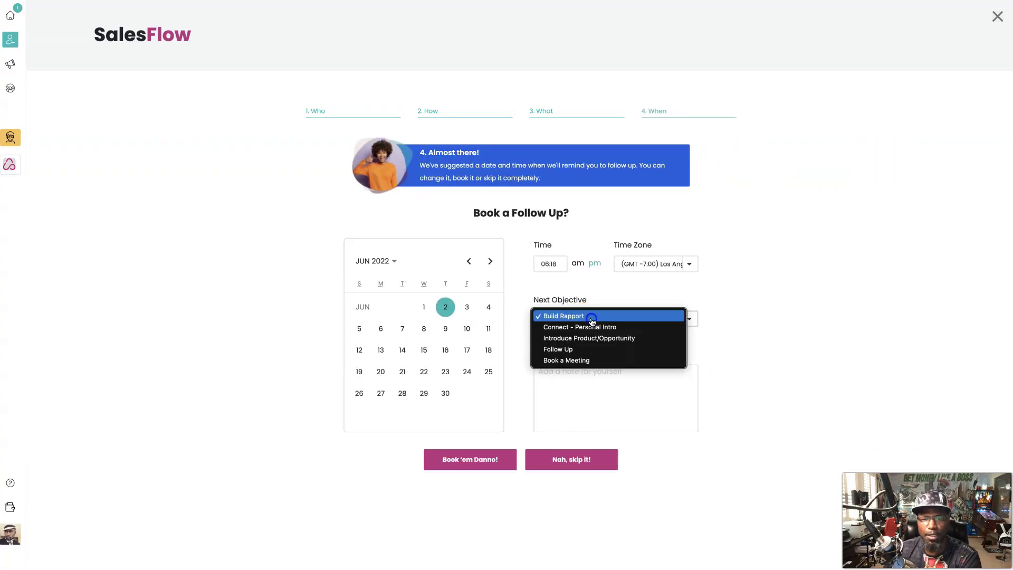
pyautogui.click(594, 349)
pyautogui.click(590, 384)
pyautogui.write('Personal Trainer')
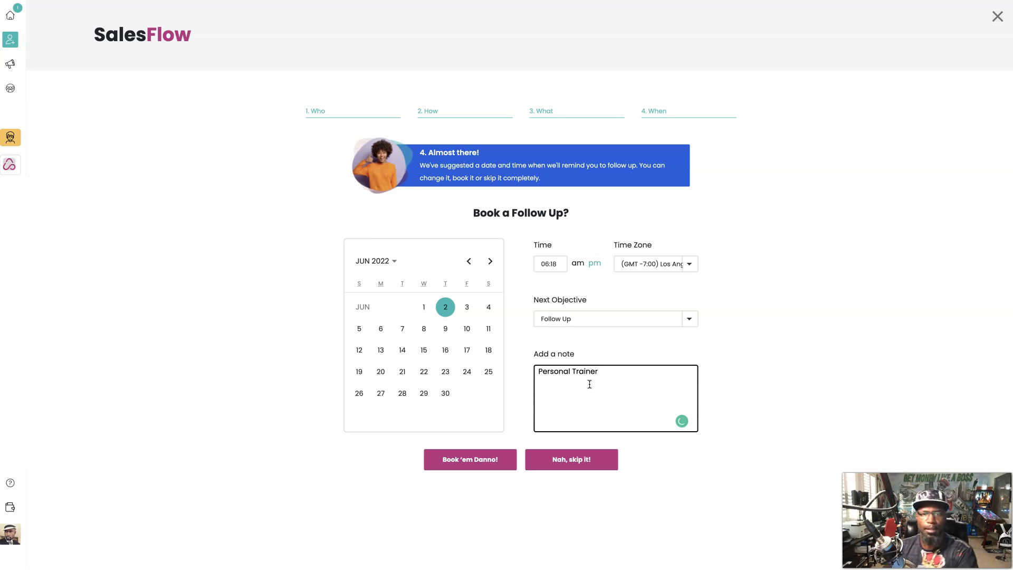
pyautogui.click(475, 458)
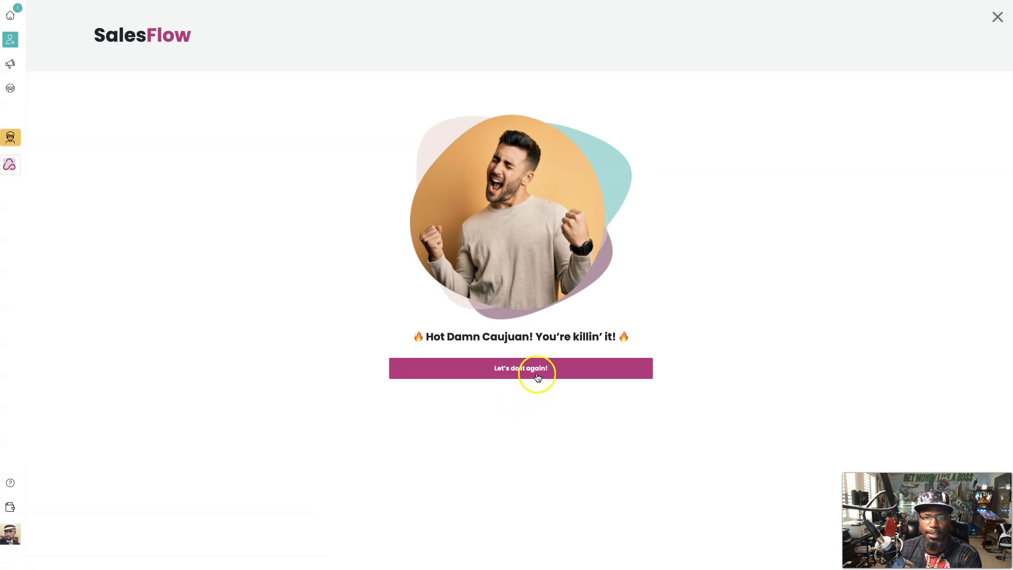
pyautogui.click(538, 376)
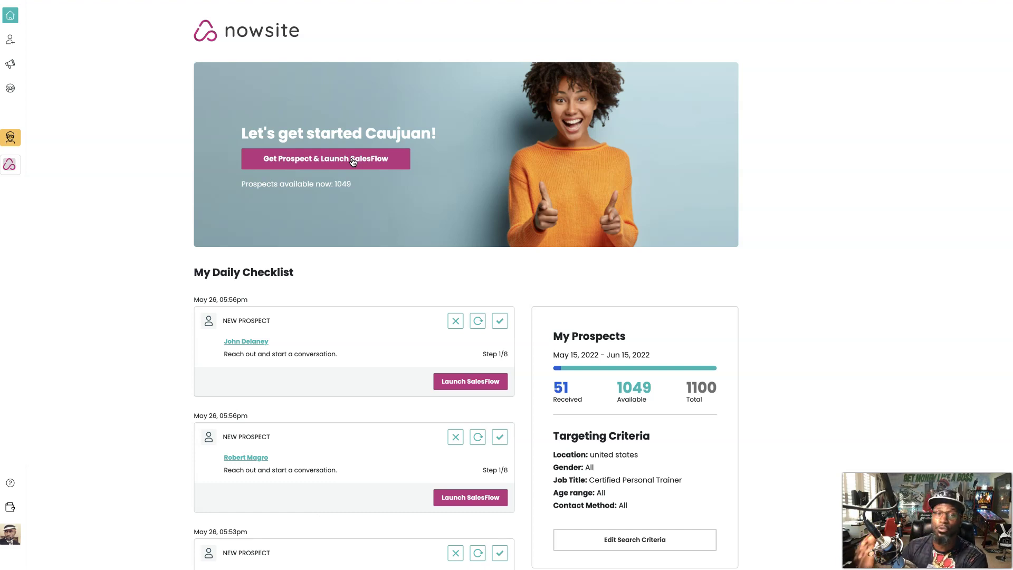
# Fetch a new Crunch Fitness prospect and launch a SalesFlow with her as the contact
pyautogui.click(363, 162)
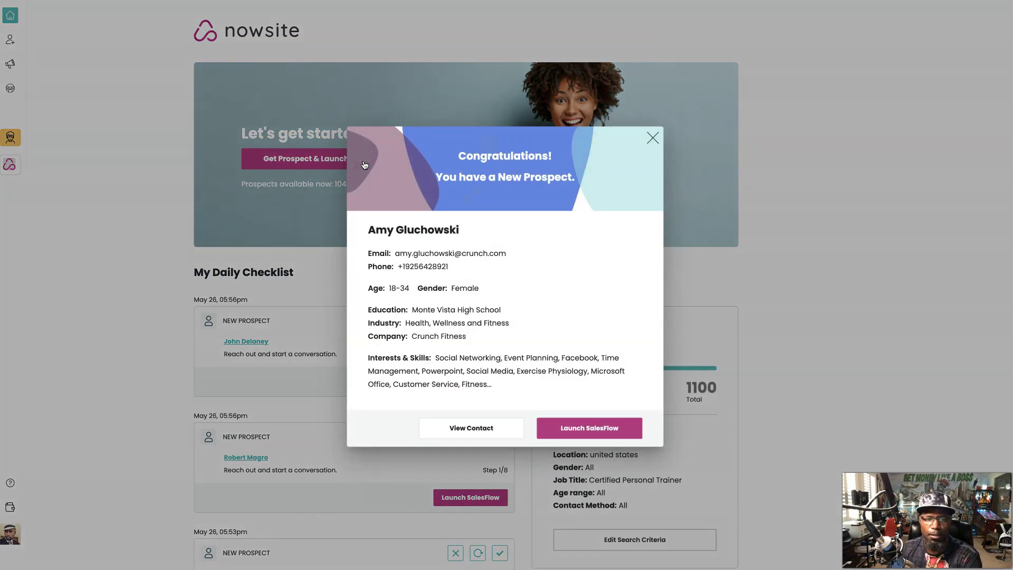
pyautogui.click(489, 207)
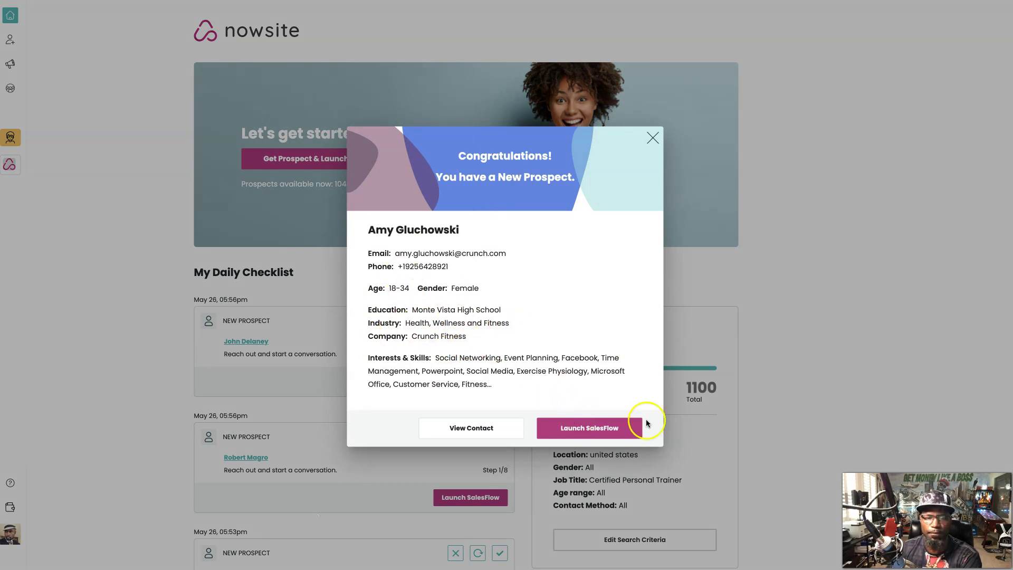
pyautogui.click(615, 430)
# Choose LinkedIn as the contact method and load the saved Introduction message from My Messages
pyautogui.click(533, 296)
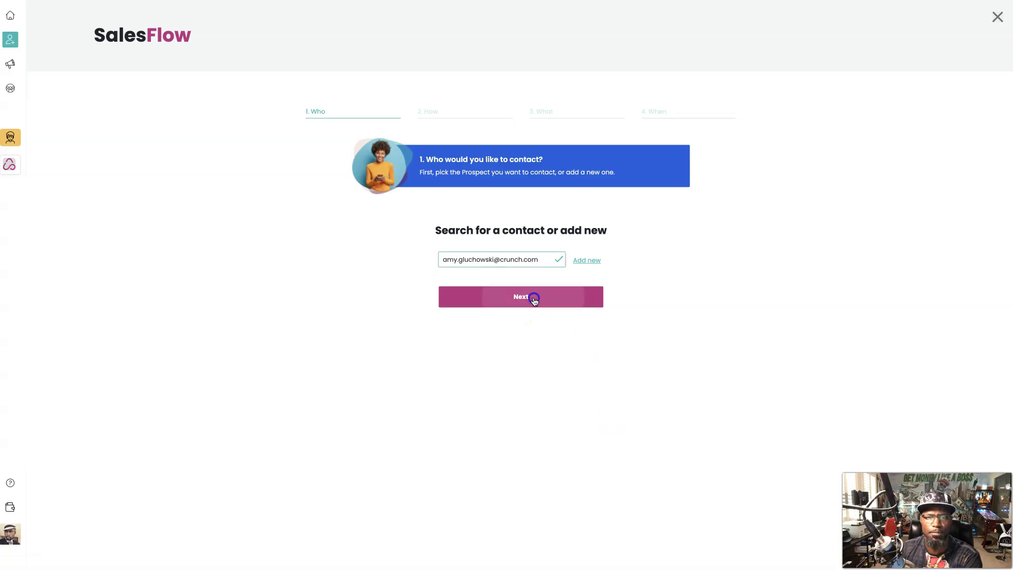
pyautogui.click(510, 288)
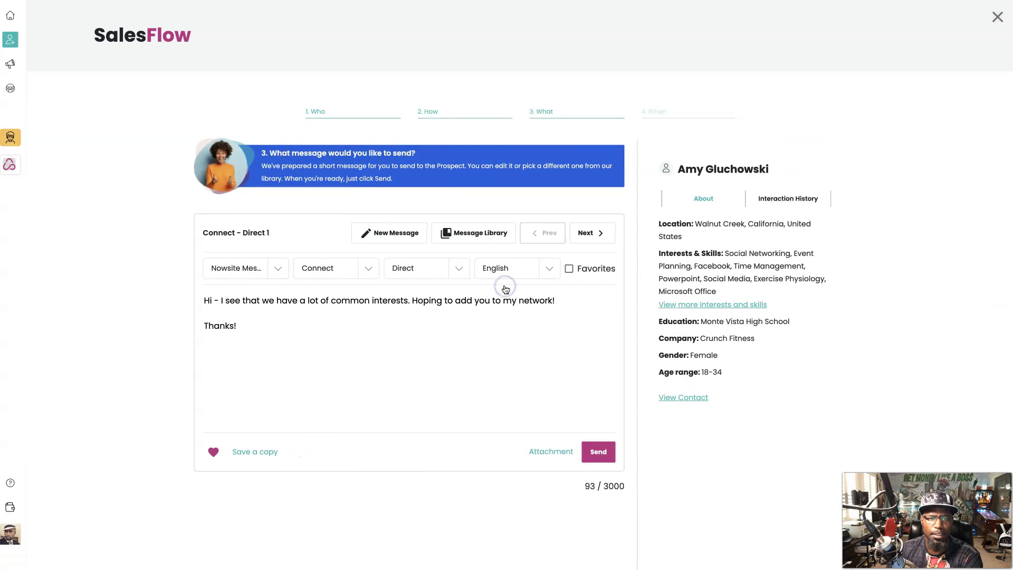
pyautogui.click(483, 235)
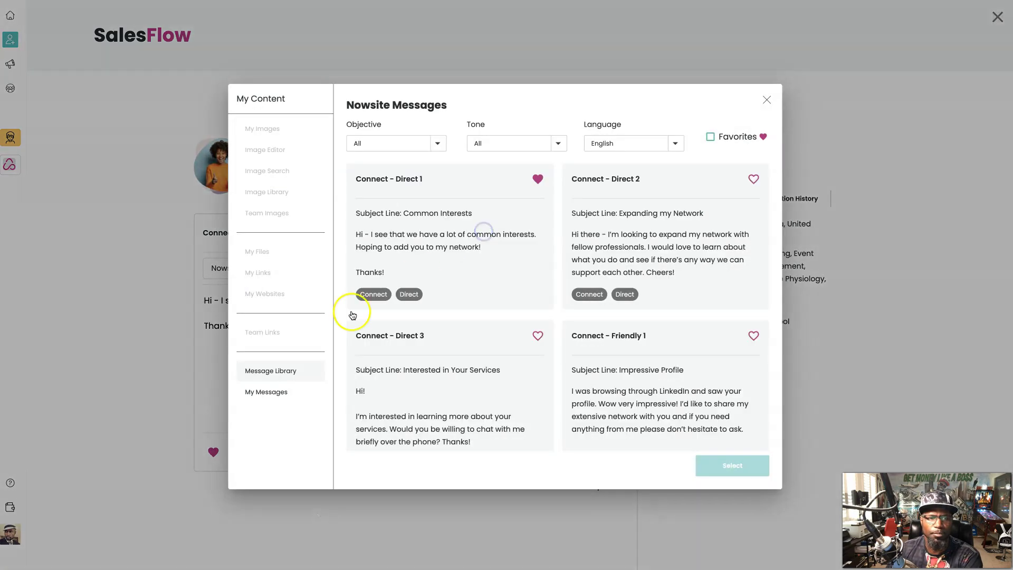
pyautogui.click(266, 396)
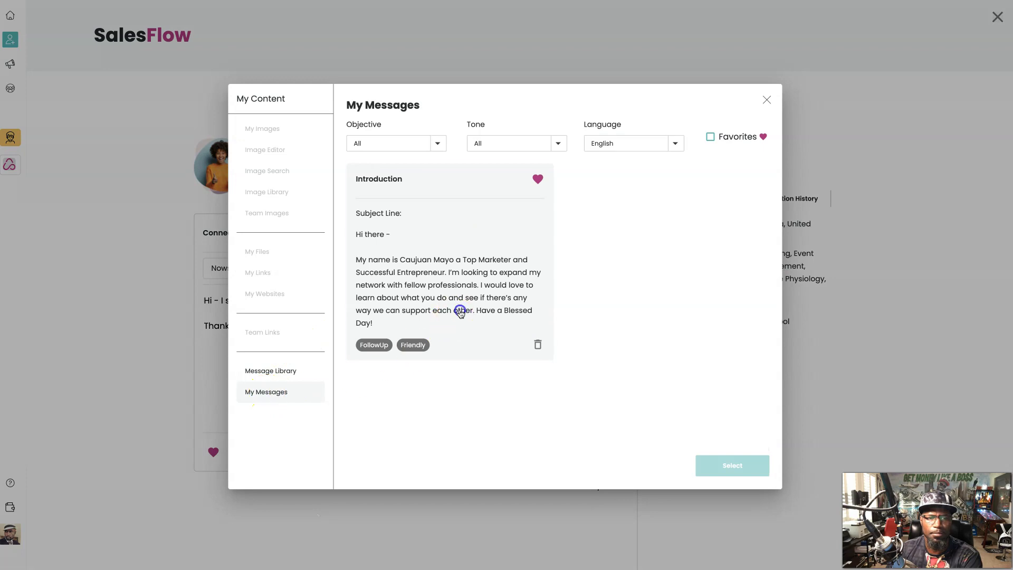
pyautogui.click(458, 311)
pyautogui.click(731, 468)
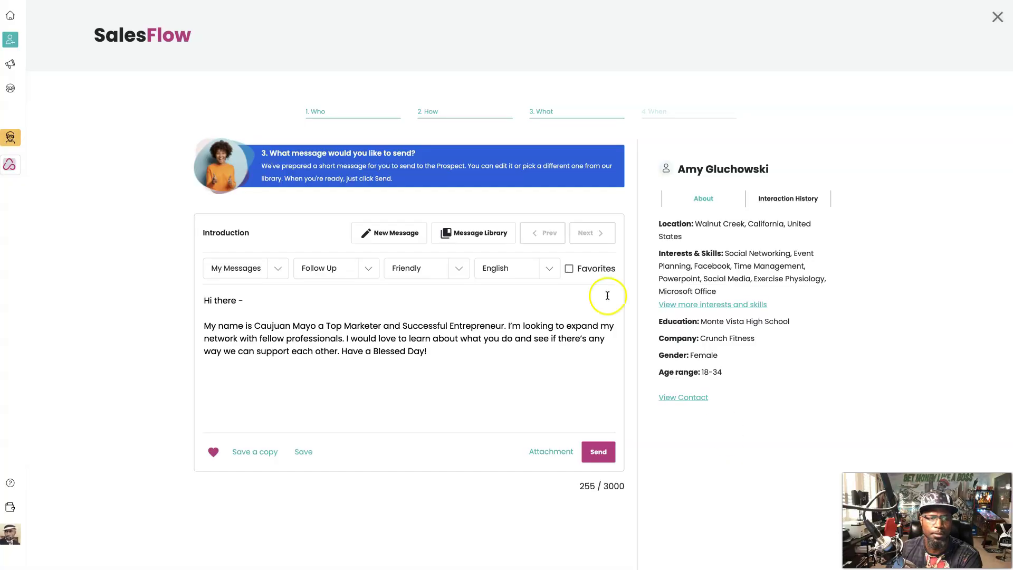
# Attach the My Opportunities link to the Introduction message
pyautogui.click(548, 453)
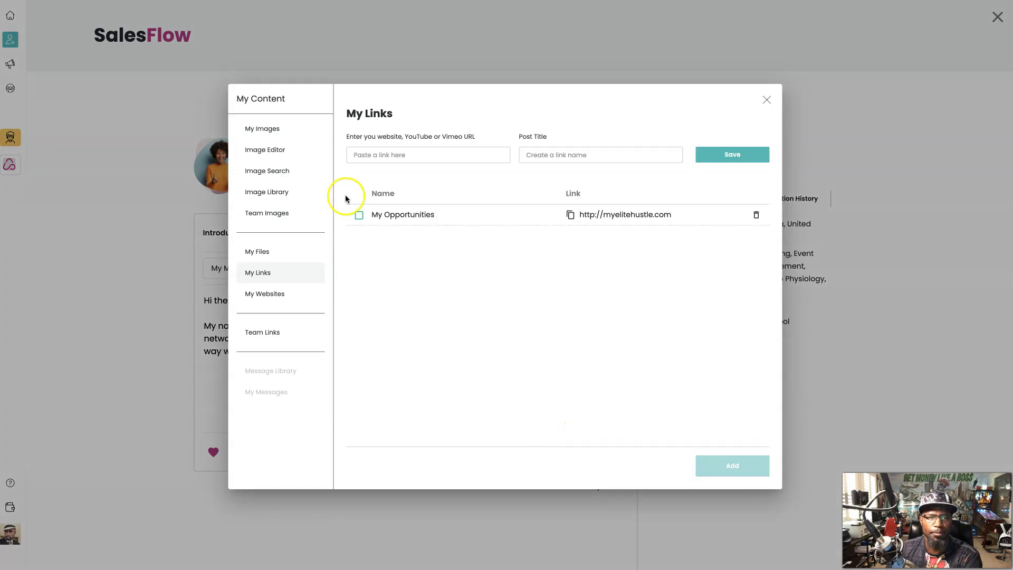
pyautogui.click(358, 217)
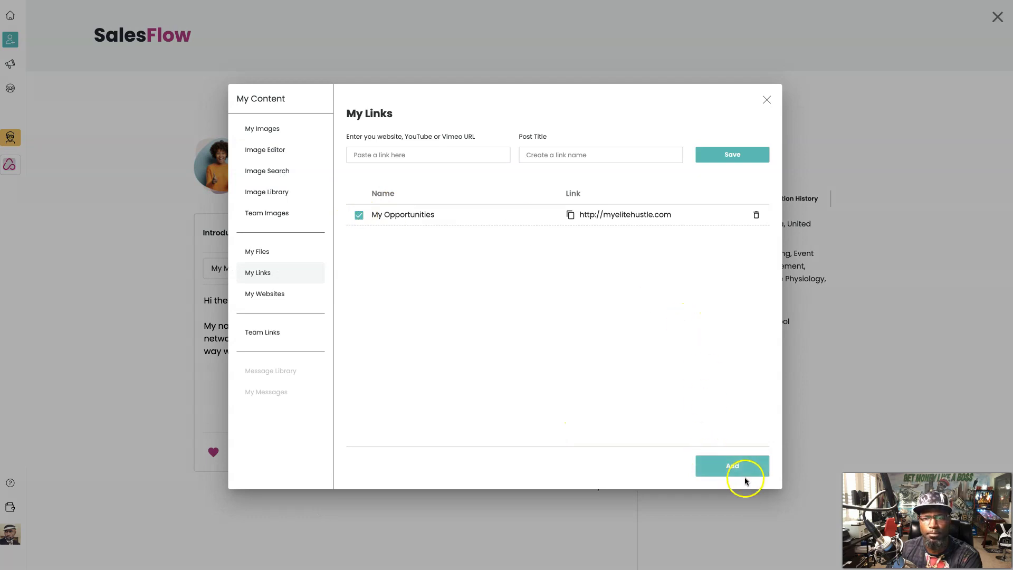
pyautogui.click(738, 469)
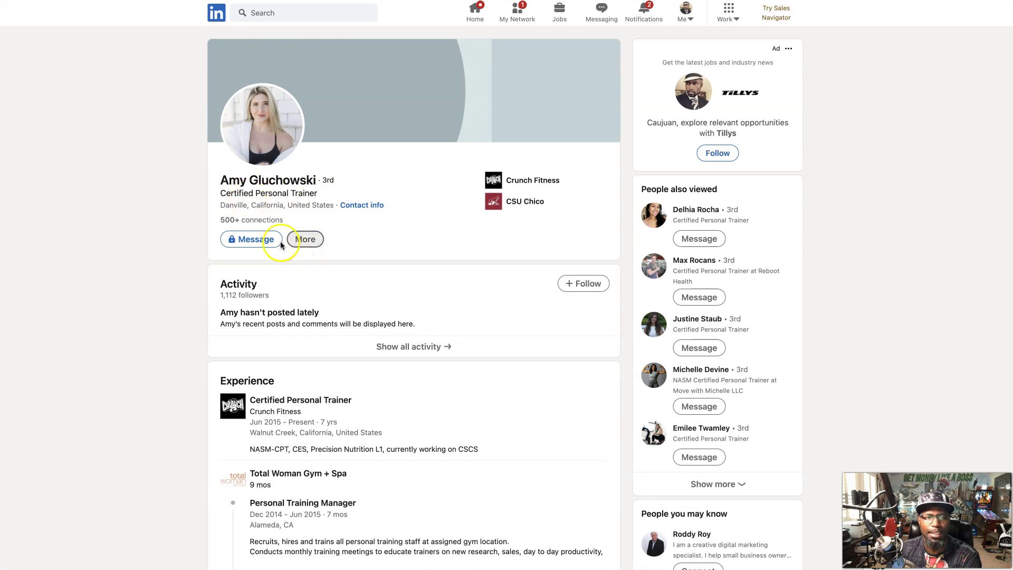
pyautogui.click(305, 240)
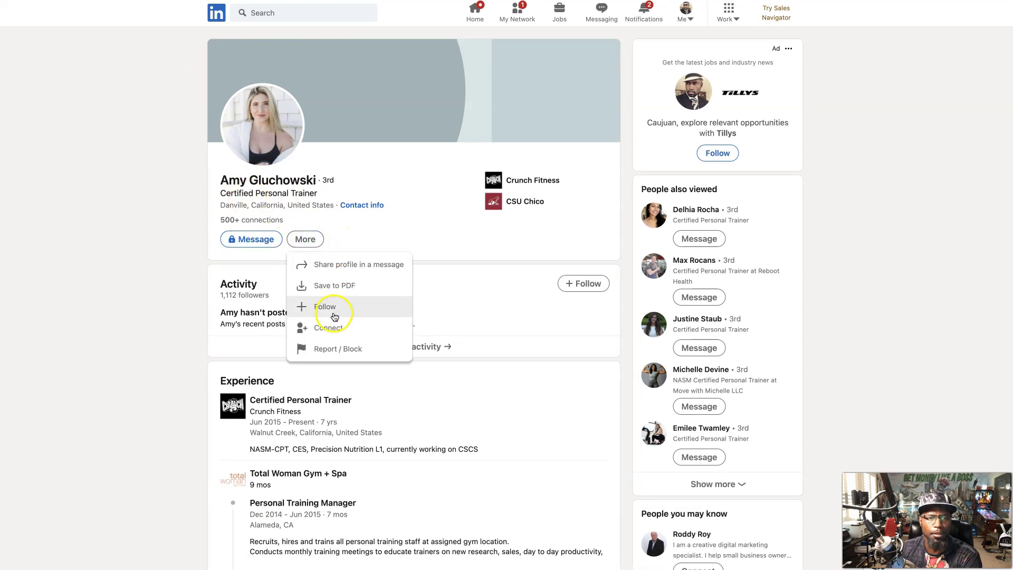
pyautogui.click(329, 327)
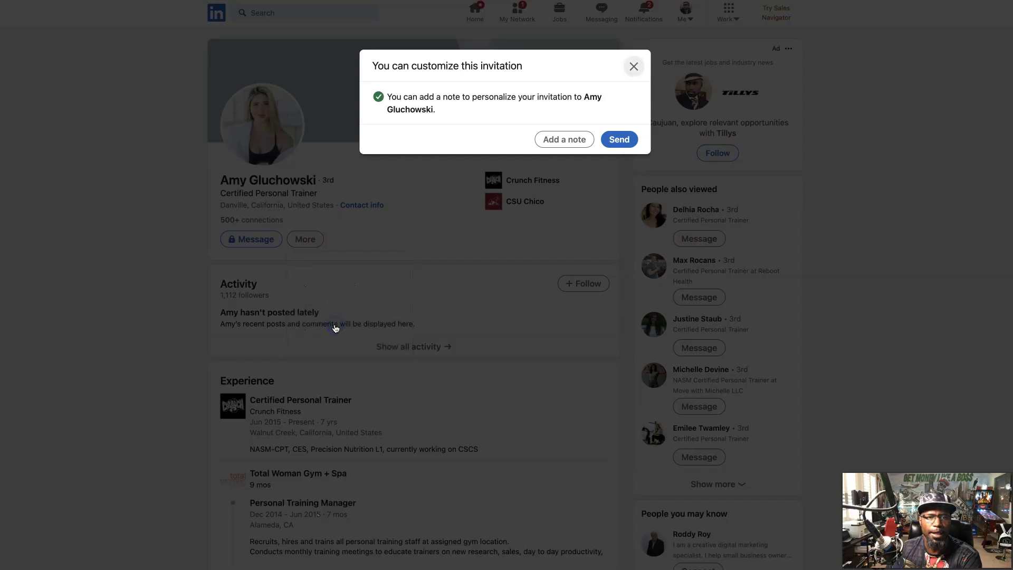
pyautogui.click(562, 139)
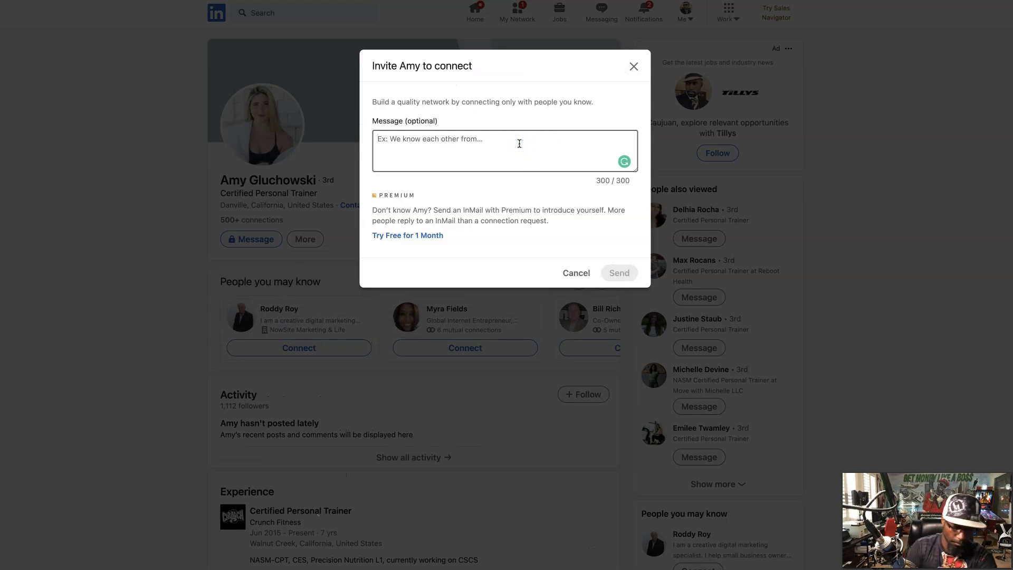
pyautogui.hotkey('ctrl', 'v')
pyautogui.click(619, 272)
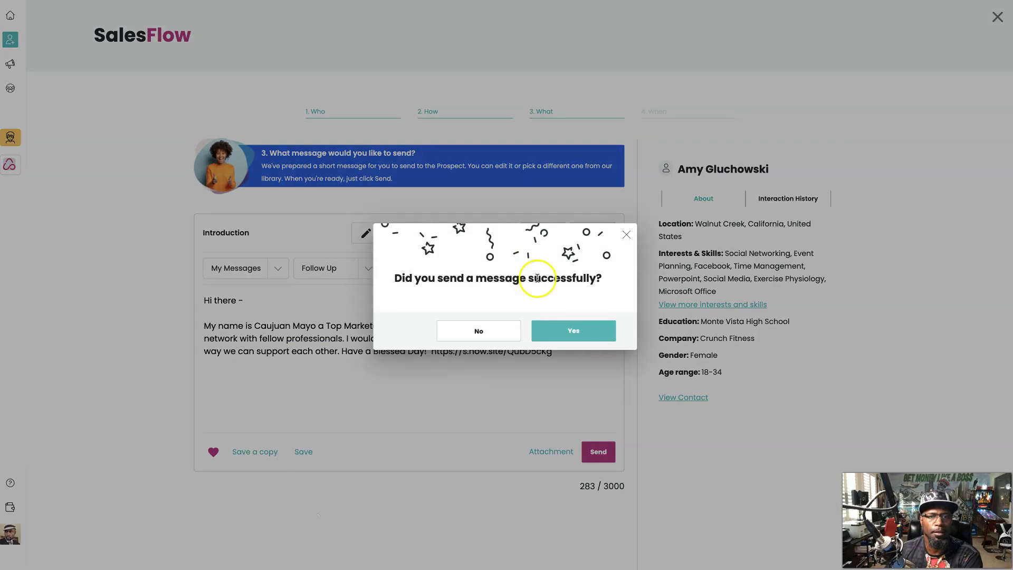
# Confirm the message was sent, then set the next objective to Follow Up with note 'Personal Trainer'
pyautogui.click(585, 331)
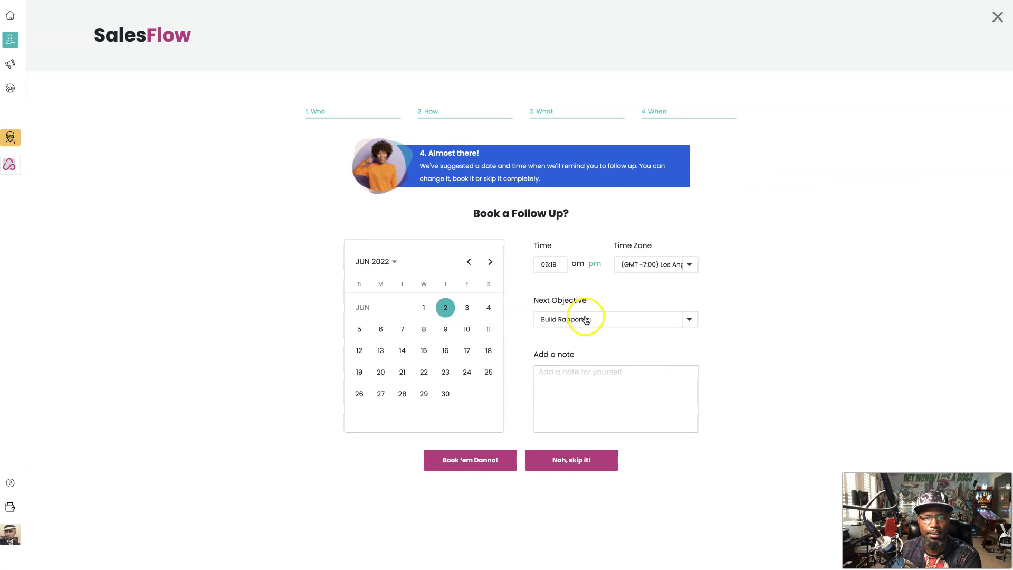
pyautogui.click(647, 330)
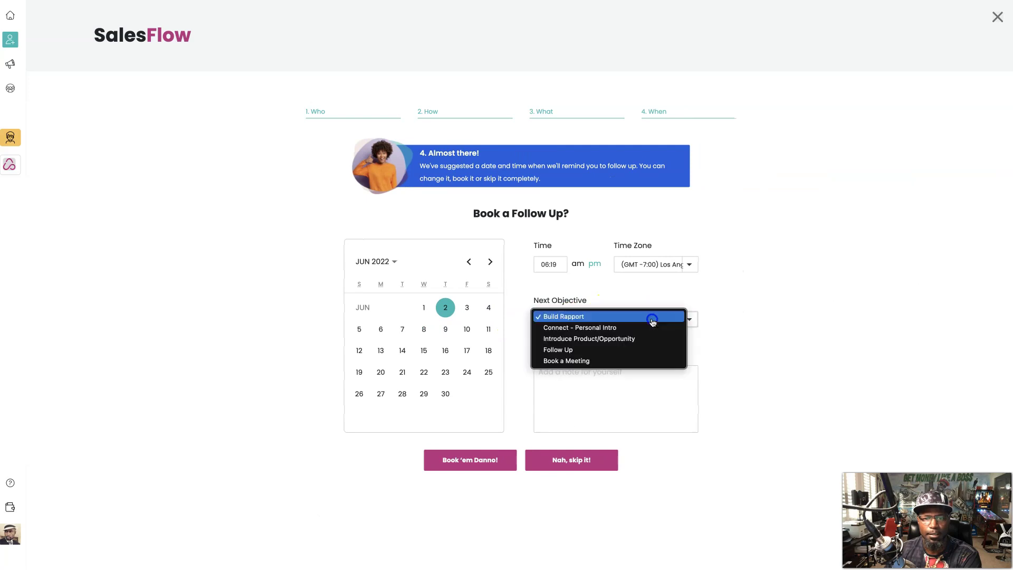
pyautogui.click(651, 350)
pyautogui.click(624, 386)
pyautogui.write('Pers')
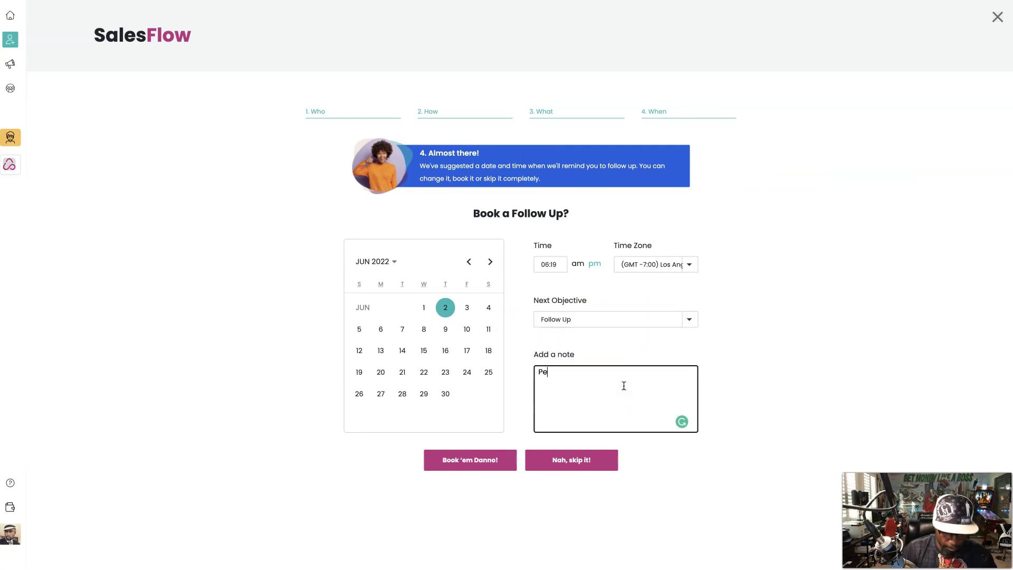
pyautogui.write('onal T')
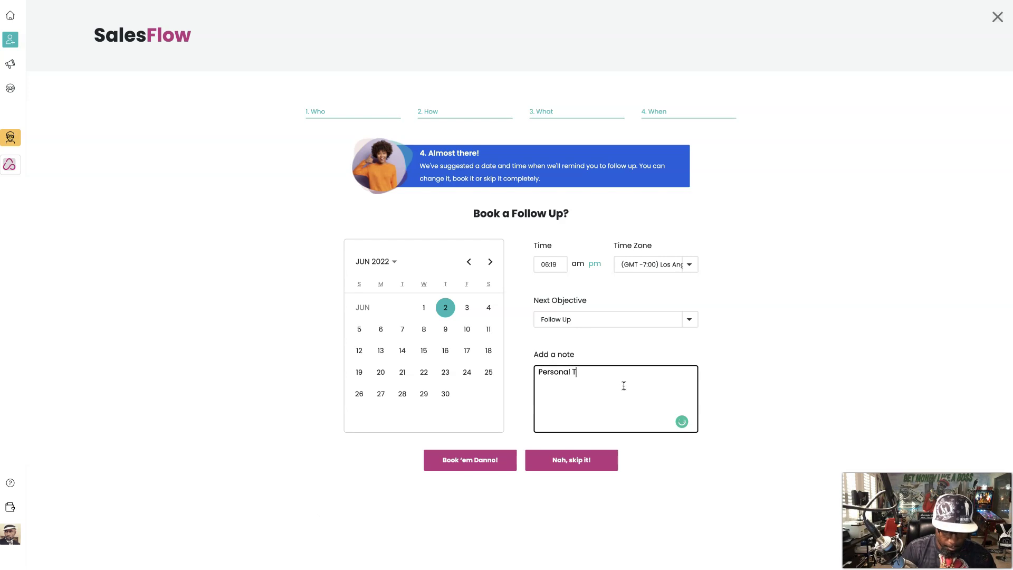
pyautogui.write('rainer')
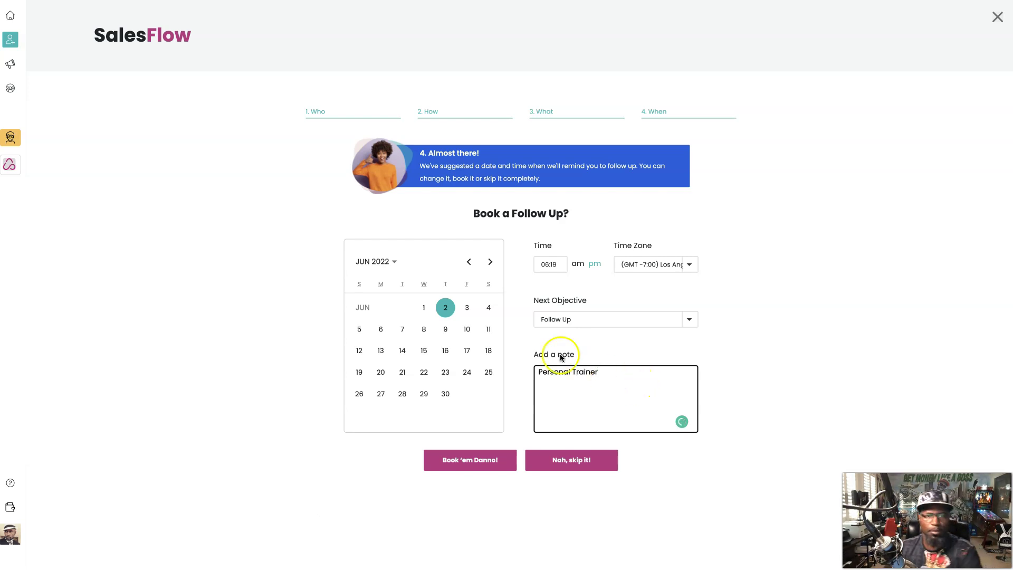
# Book Amy's follow-up reminder for June 3 and return to the dashboard
pyautogui.click(470, 310)
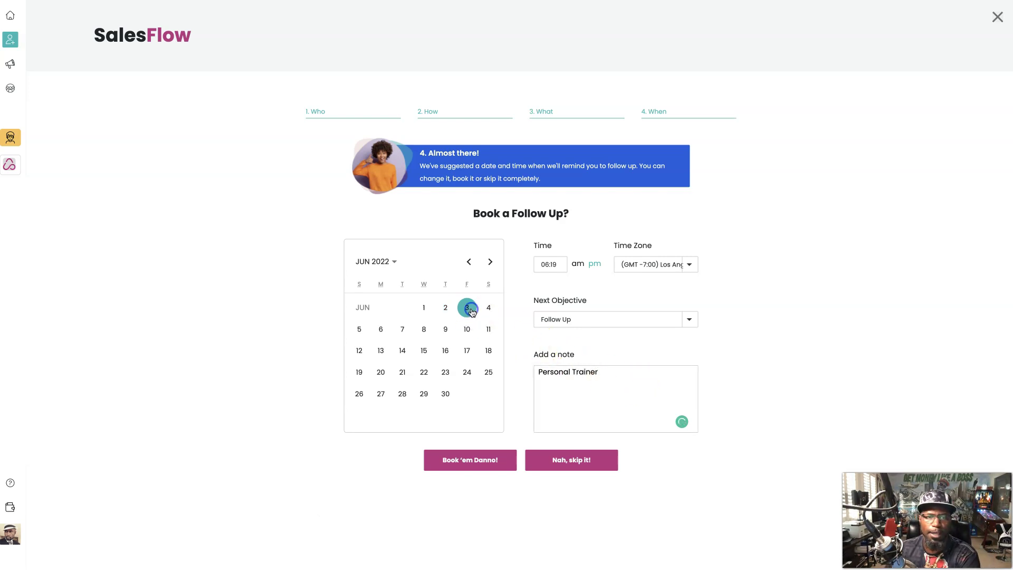
pyautogui.click(473, 466)
pyautogui.click(543, 368)
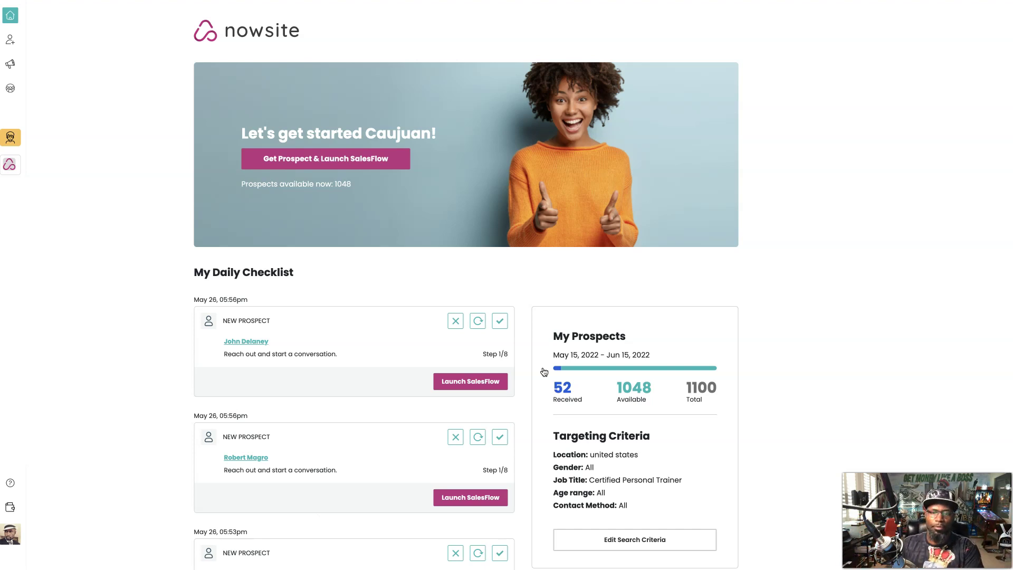
# Reopen the My Prospects targeting form via Edit Search Criteria
pyautogui.click(624, 539)
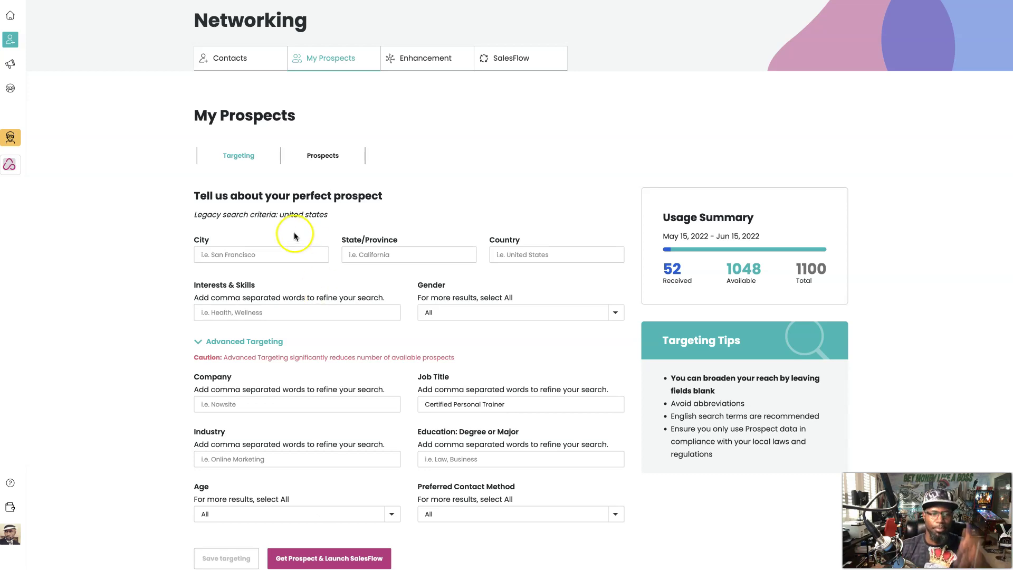
pyautogui.click(283, 255)
pyautogui.click(364, 251)
pyautogui.click(410, 253)
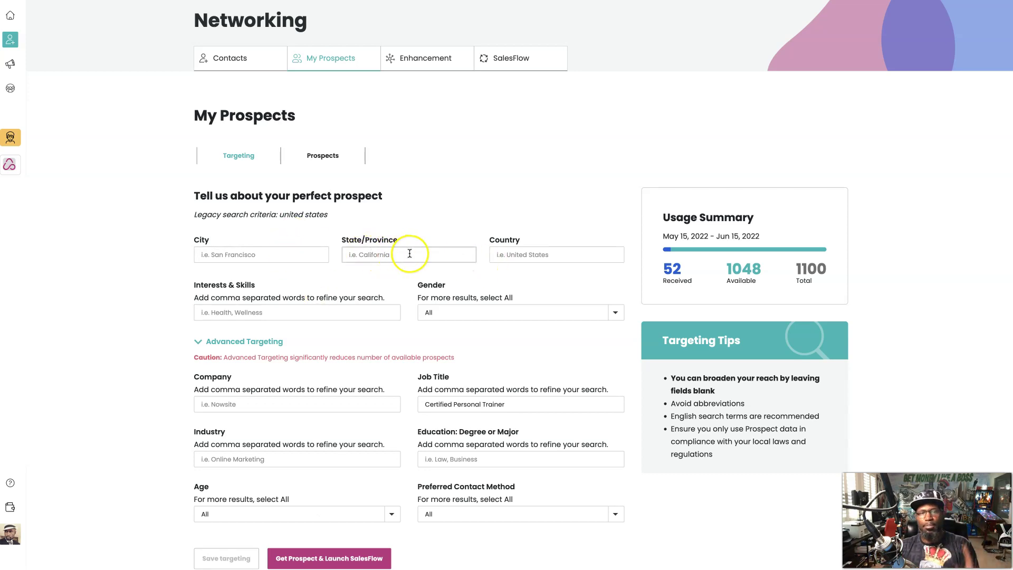
pyautogui.click(522, 254)
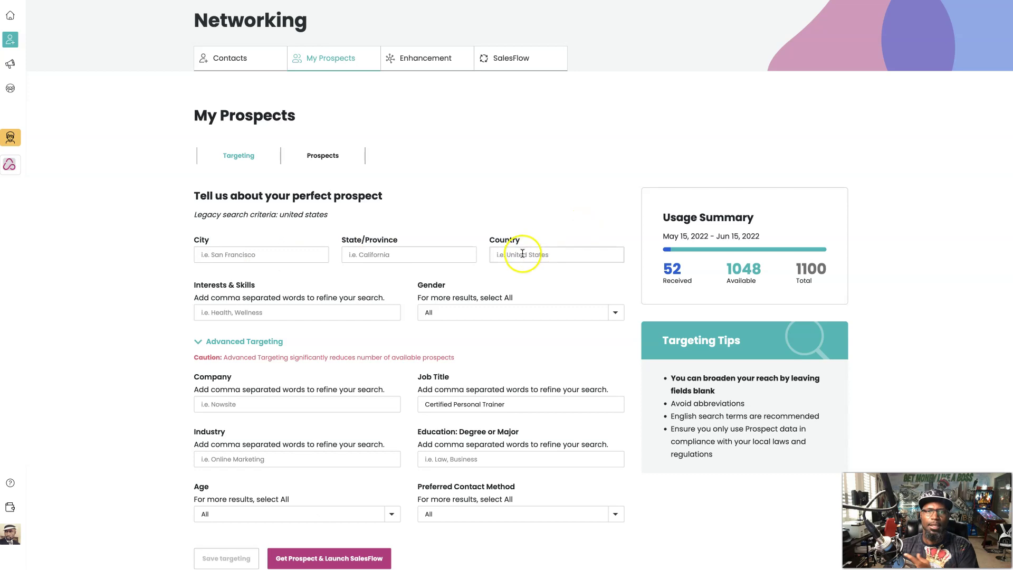